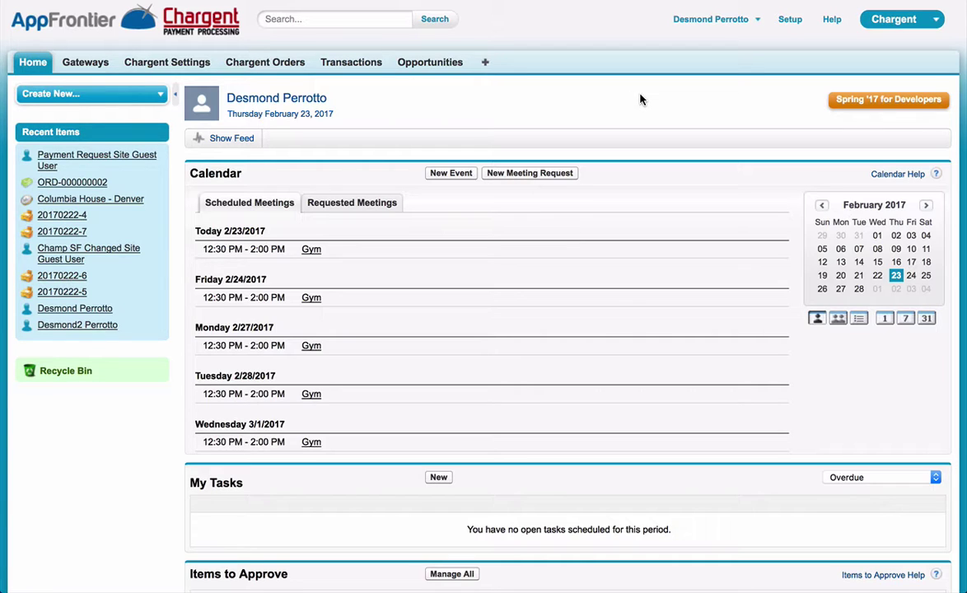
Step: Find Static Resources in the Salesforce setup area and start a new static resource
click(784, 25)
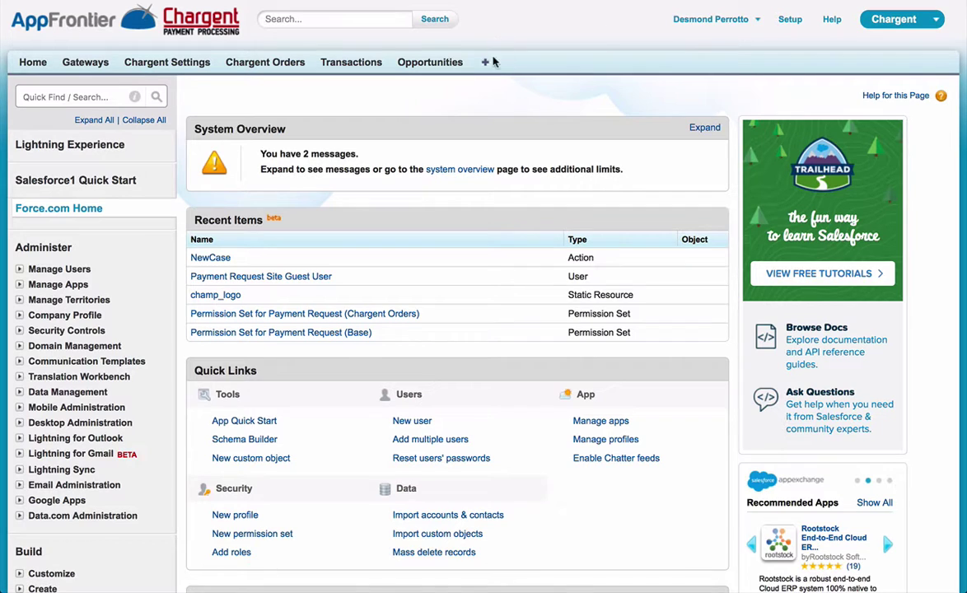
click(95, 93)
text(stati)
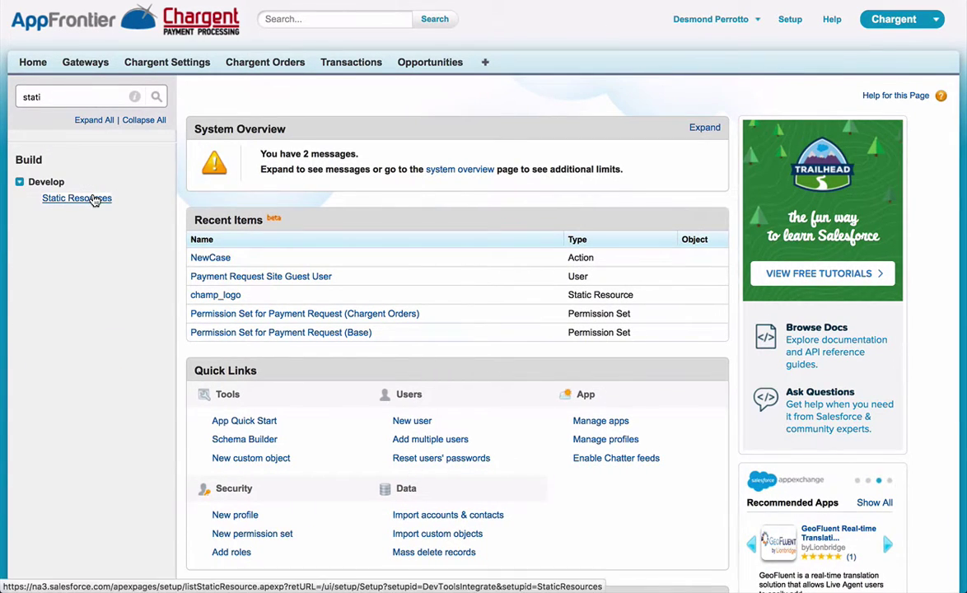
click(94, 199)
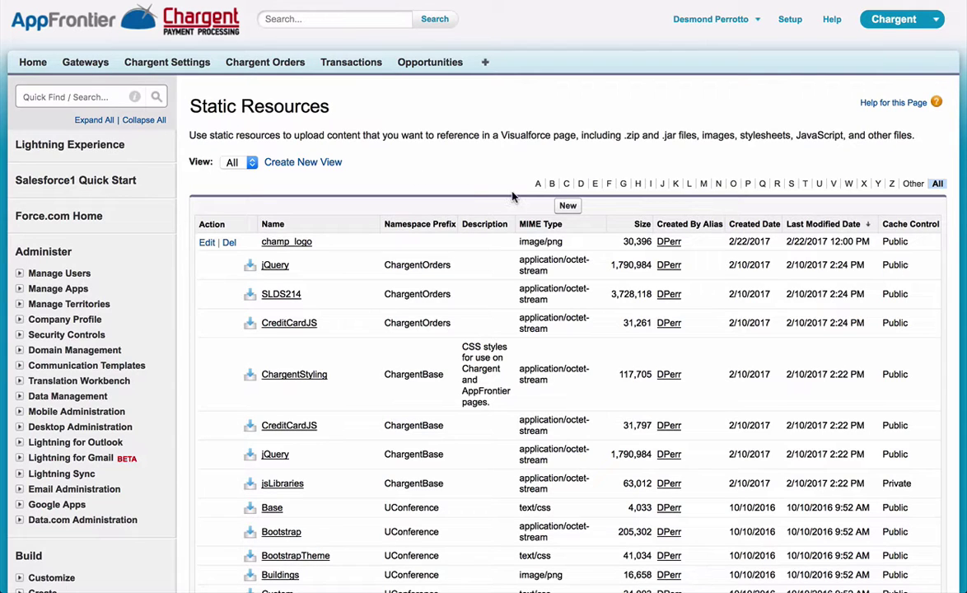
click(567, 206)
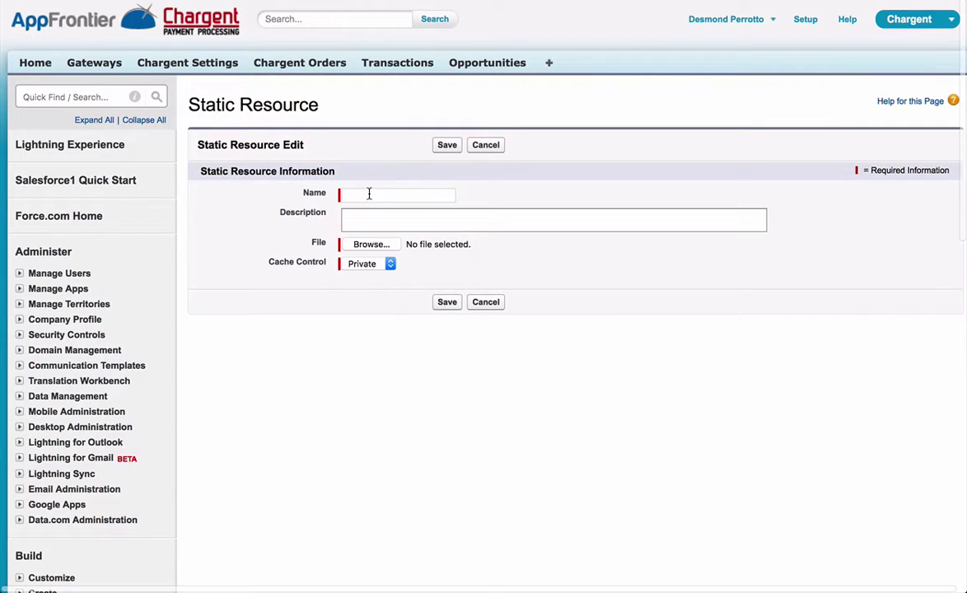
Step: Name the new static resource champ_logo2
click(366, 195)
text(champ)
key(Down)
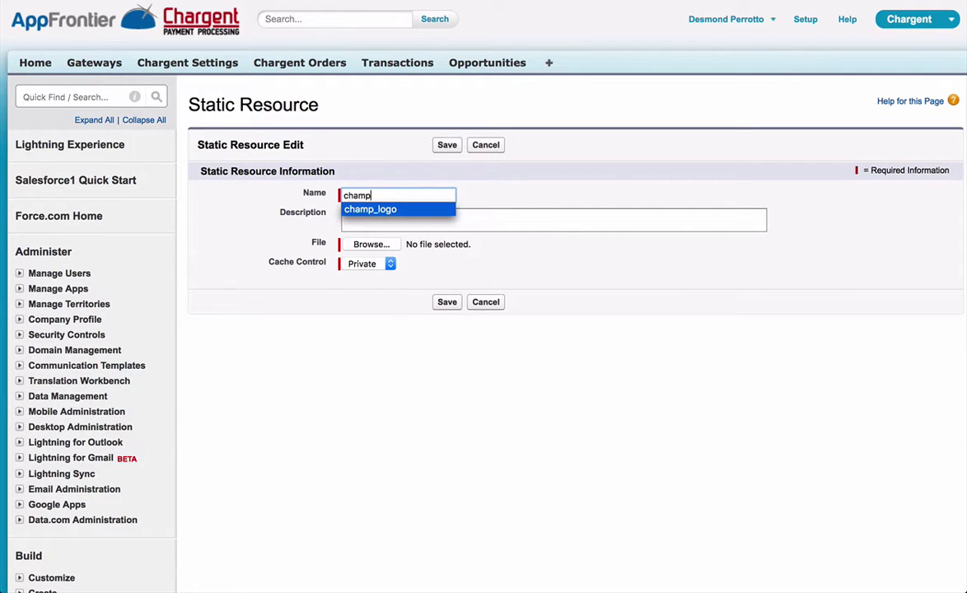
click(369, 207)
text(2)
key(Tab)
Step: Attach the PNG logo file to the static resource, set its cache control to Public and save it
click(371, 244)
click(313, 78)
double_click(313, 78)
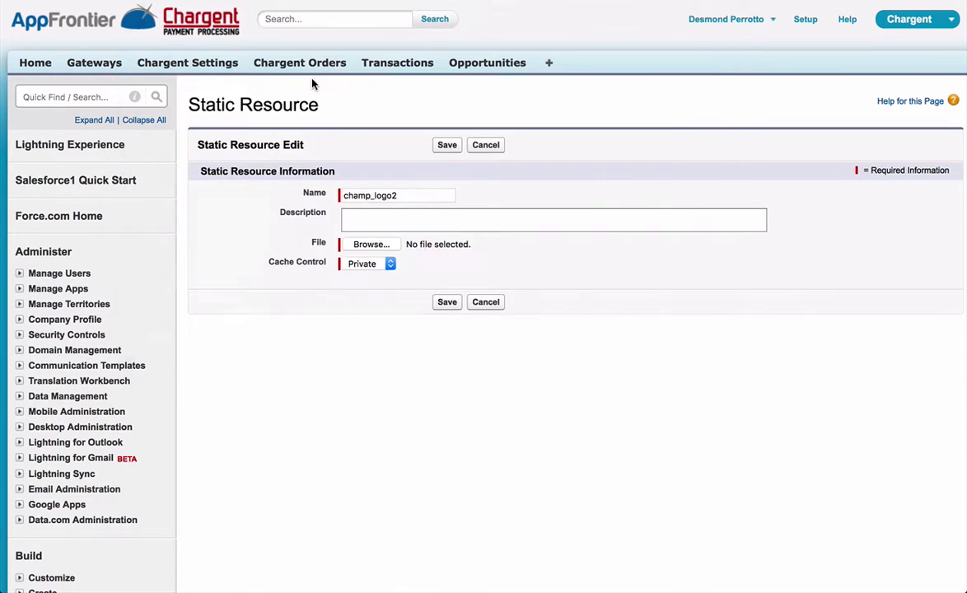
click(371, 263)
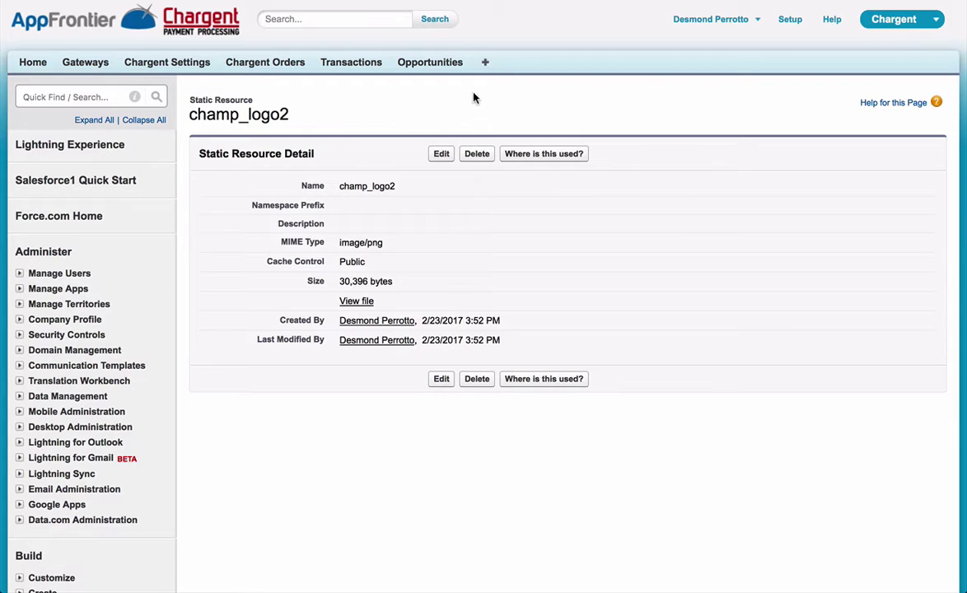
Step: Download the Chargent Payment Request Pages zip from the Chargent Payment Request for Order folder in Documents
click(485, 65)
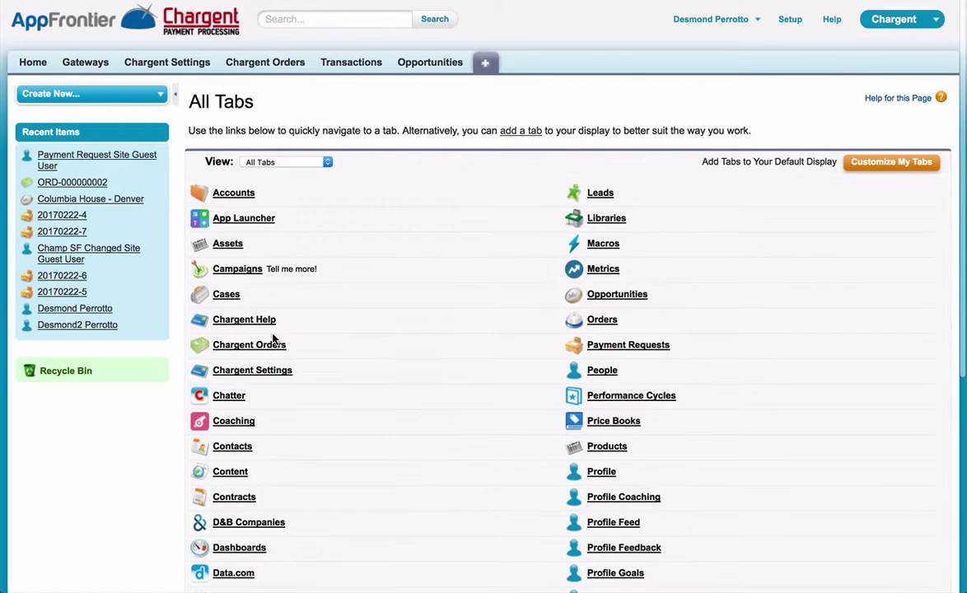
scroll(280, 474, down, 3)
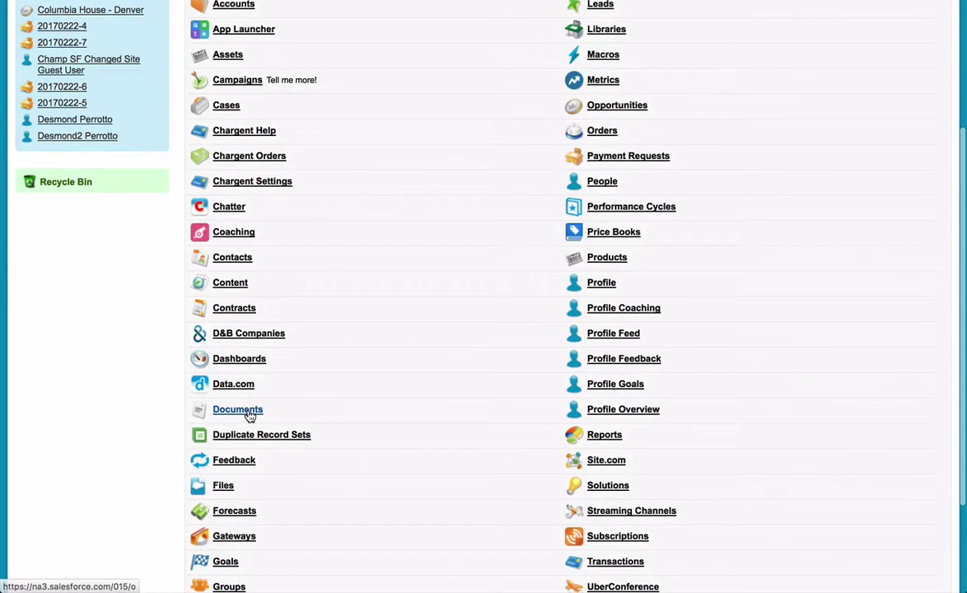
click(248, 414)
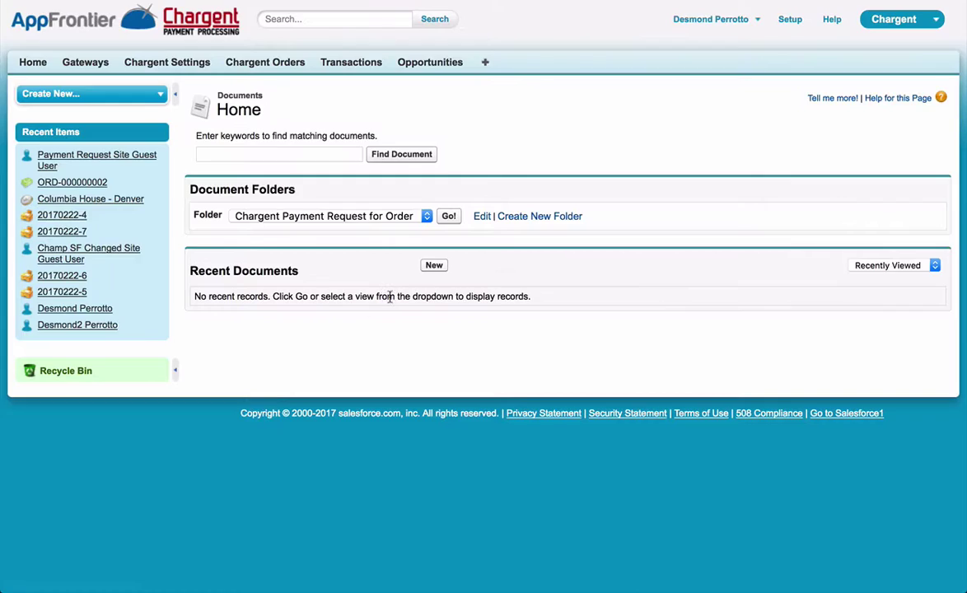
click(425, 220)
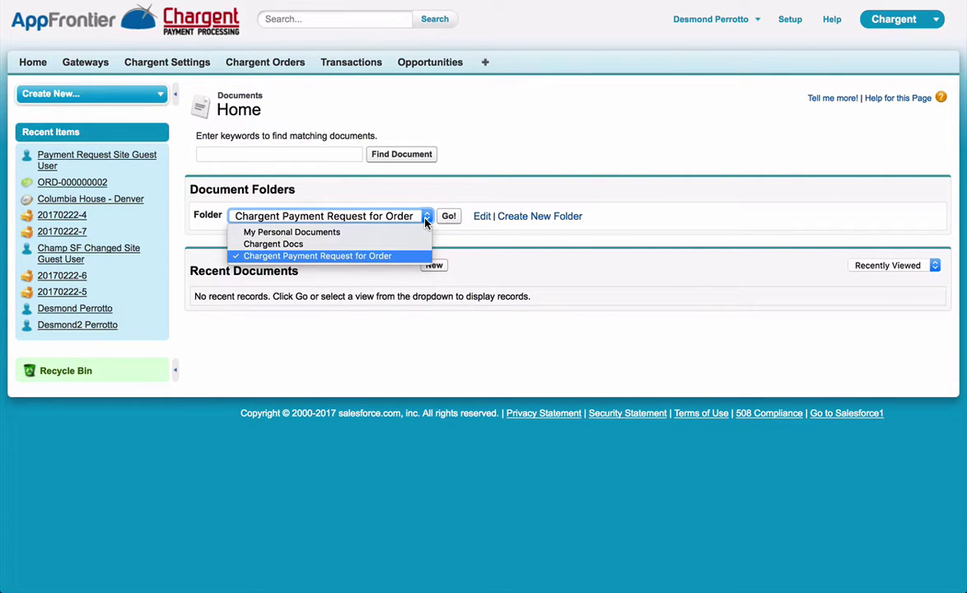
click(425, 221)
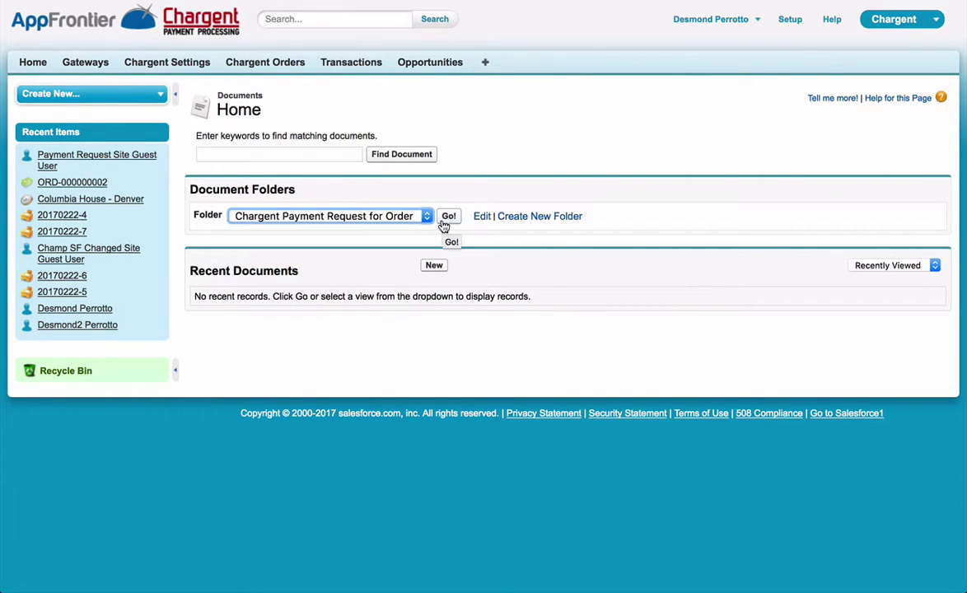
click(447, 229)
click(448, 218)
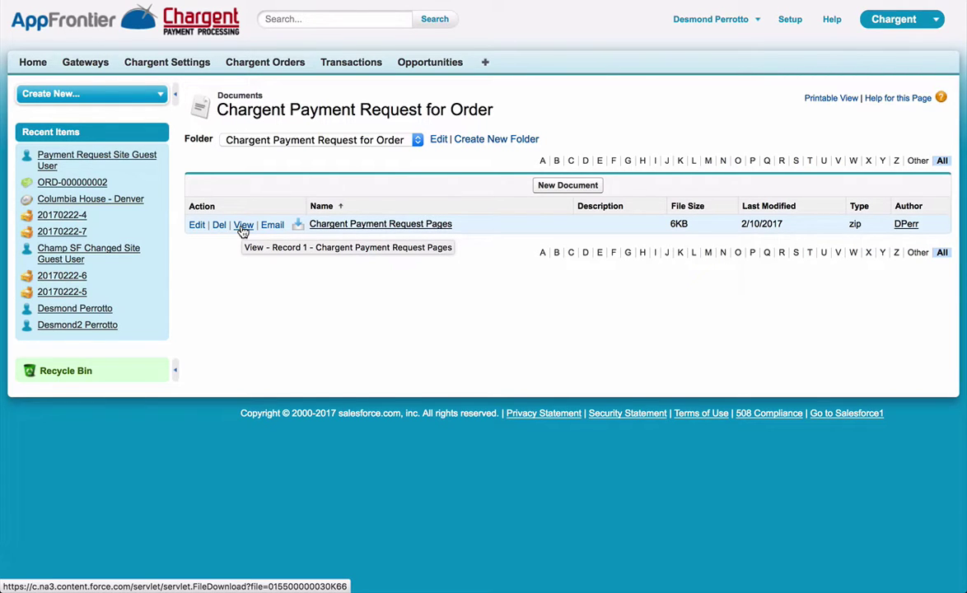
click(243, 225)
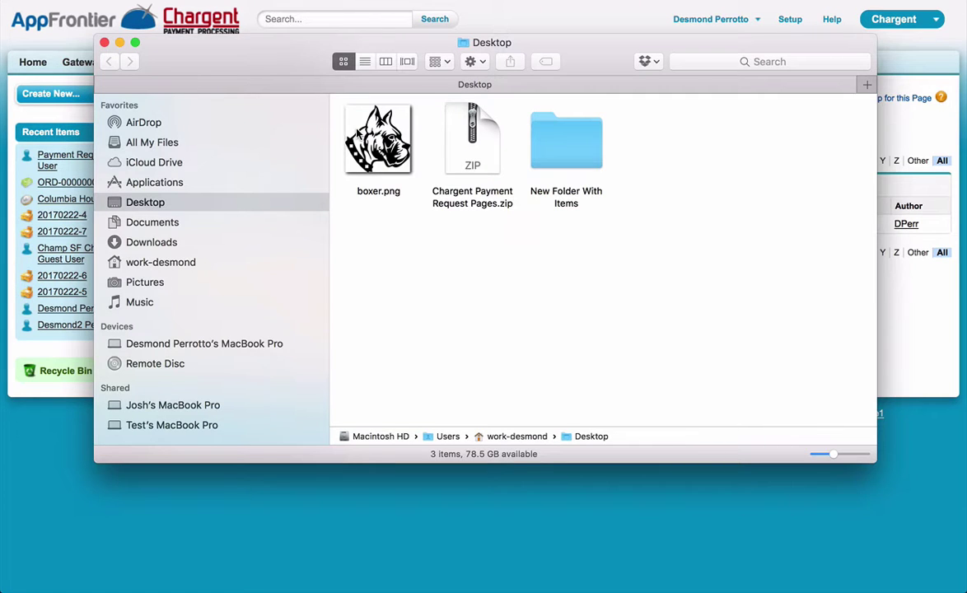
Step: Unzip Chargent Payment Request Pages.zip on the Desktop in Finder and open the extracted folder
click(460, 144)
double_click(460, 144)
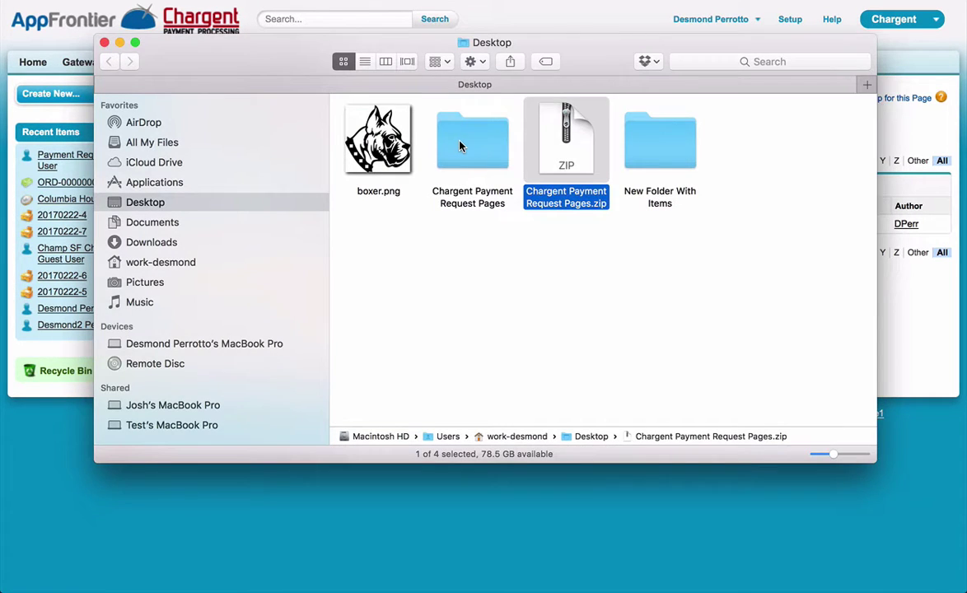
click(460, 146)
double_click(459, 145)
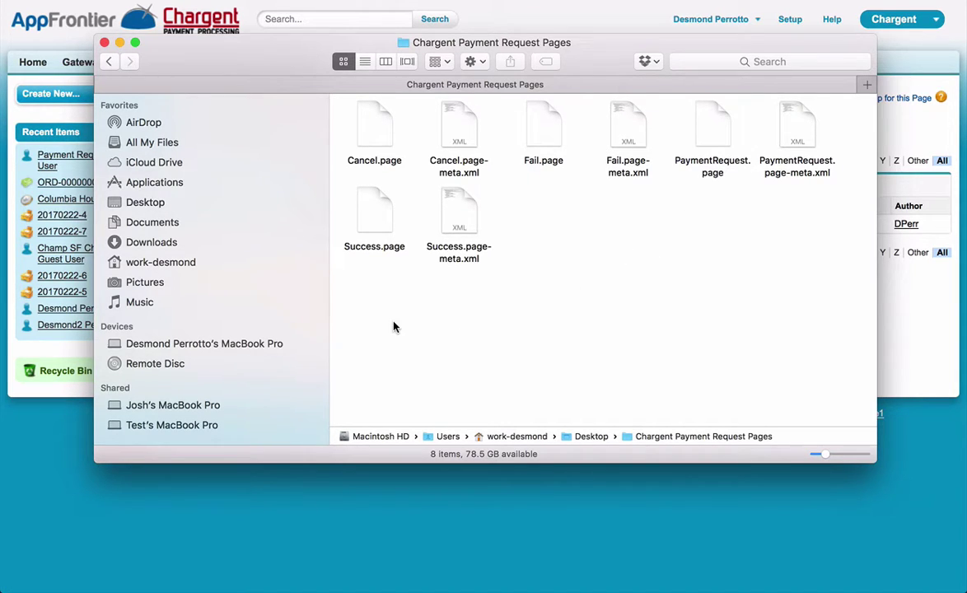
Step: Open Success.page from the extracted folder in a text editor and copy all of its code
right_click(375, 226)
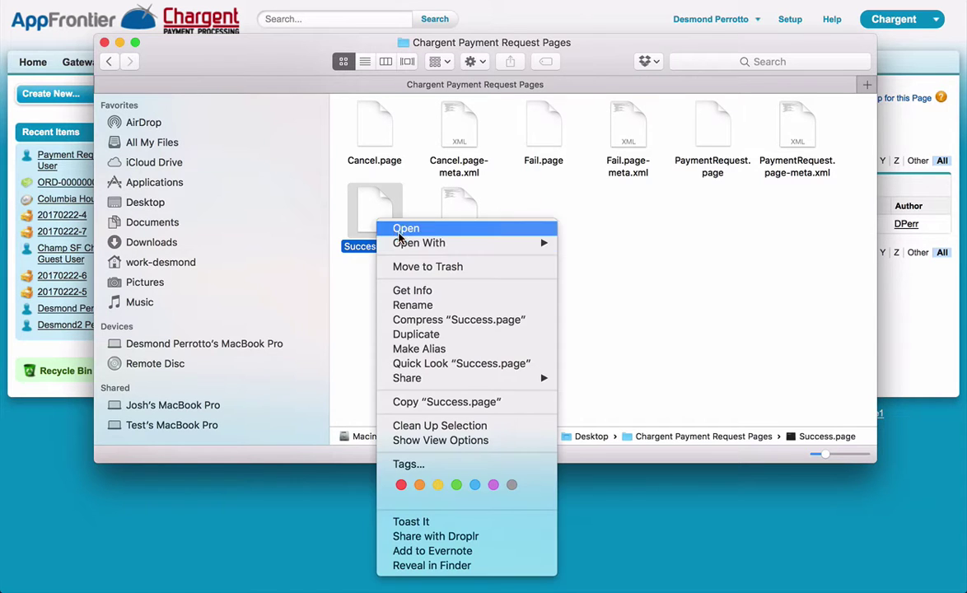
mouse_move(420, 243)
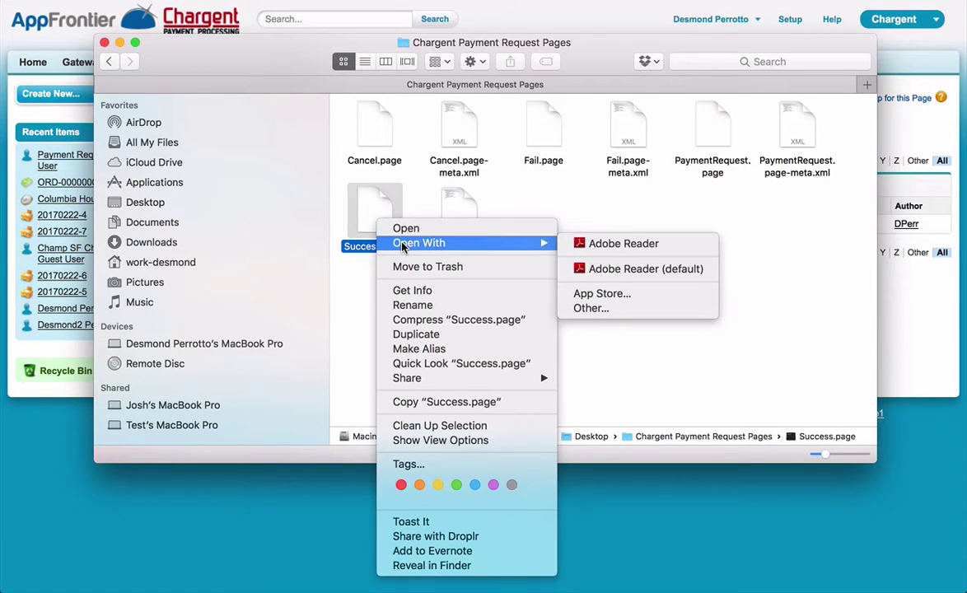
click(589, 308)
scroll(579, 203, down, 10)
scroll(579, 202, up, 5)
double_click(626, 171)
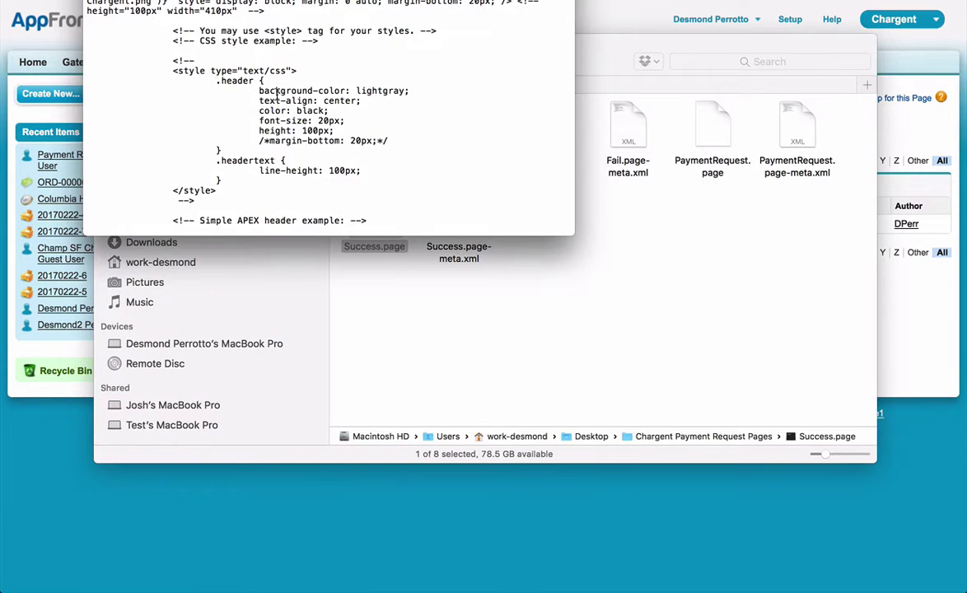
key(super+a)
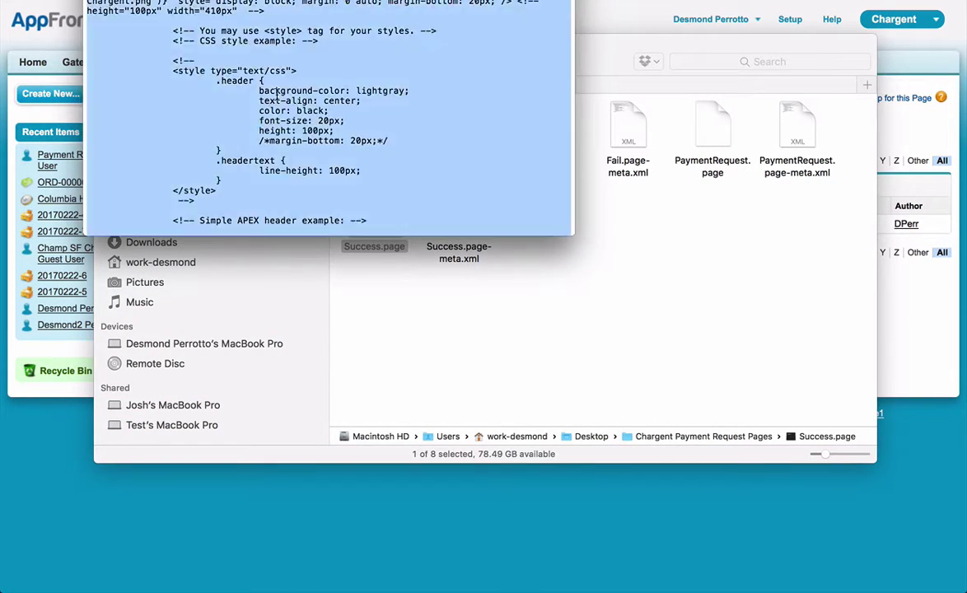
Step: Return to Salesforce in the browser and start a new Visualforce page with the label and name Success
click(22, 408)
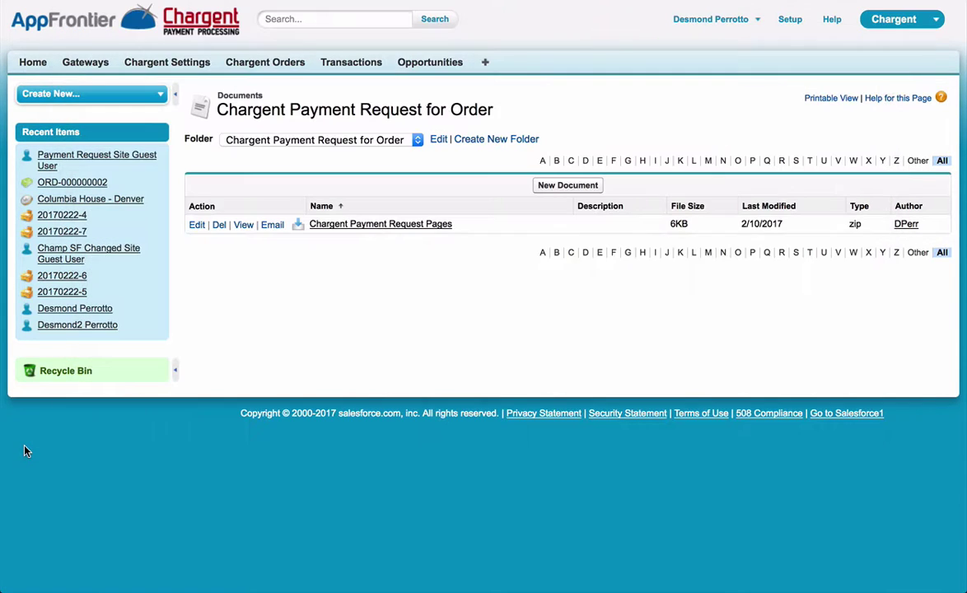
click(789, 21)
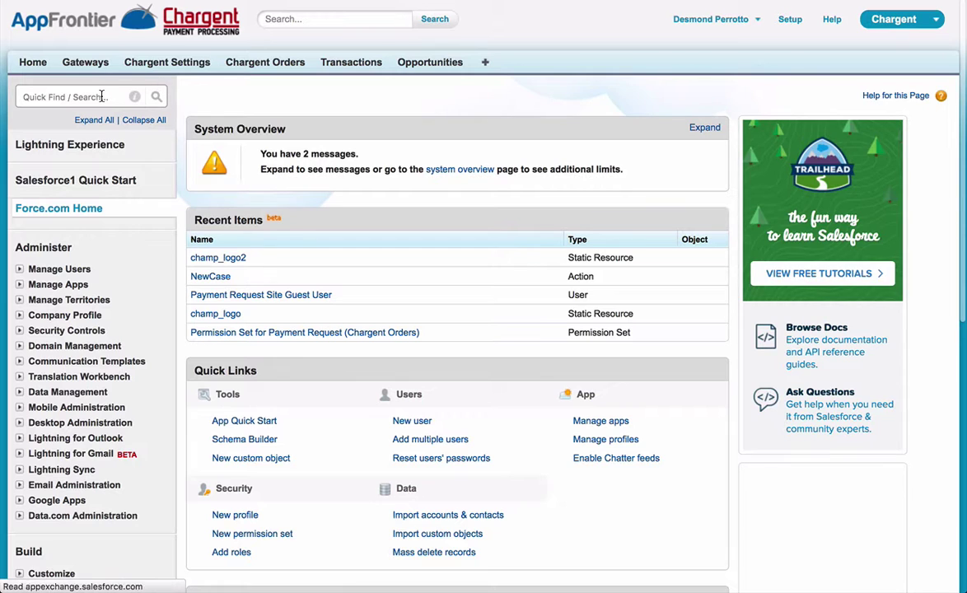
text(visual)
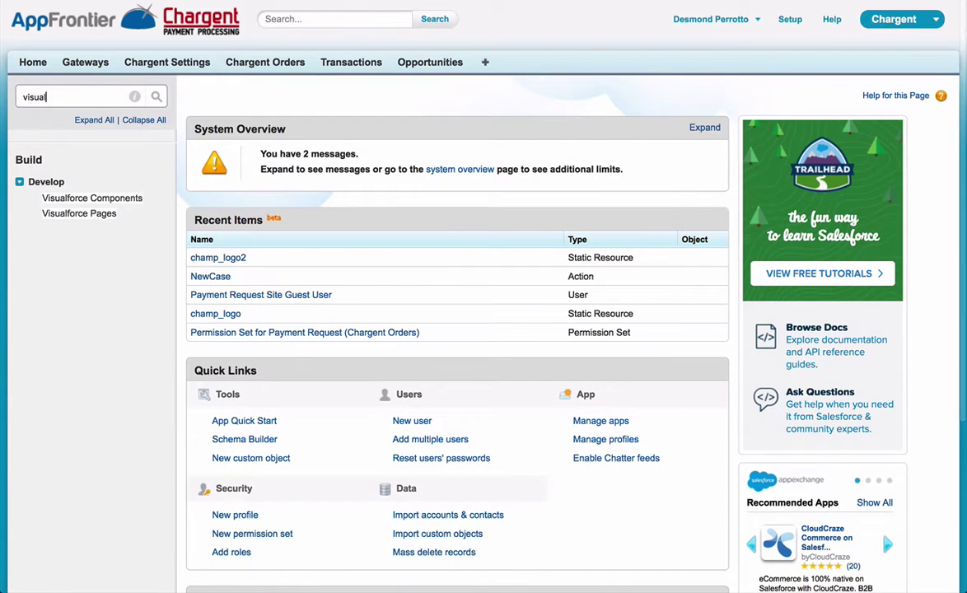
click(108, 214)
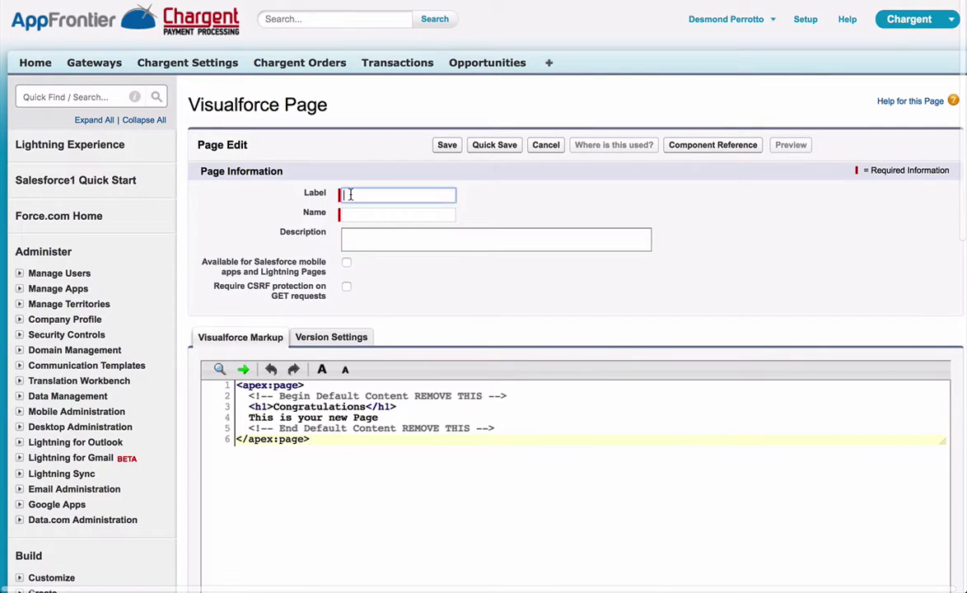
text(Success)
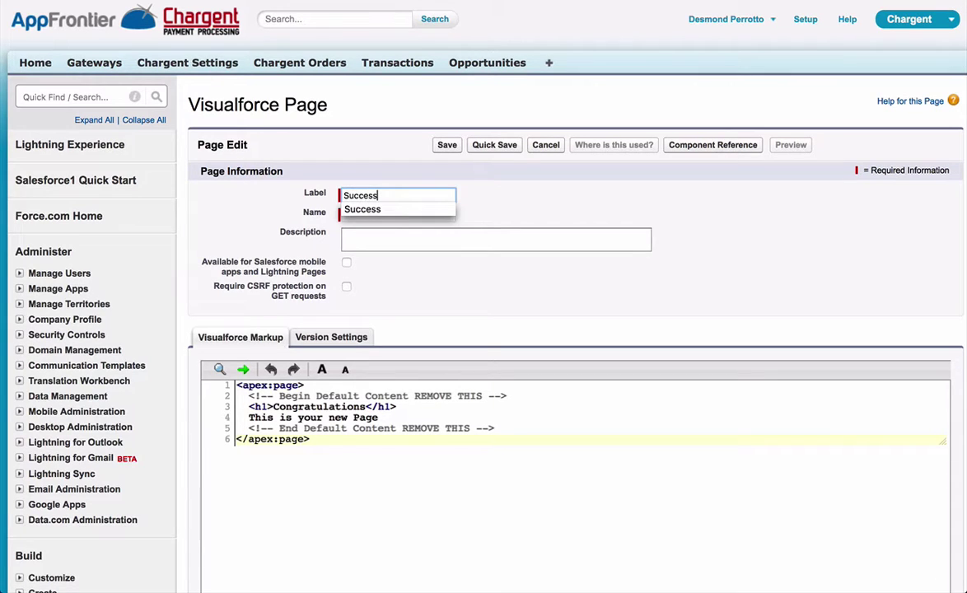
key(Tab)
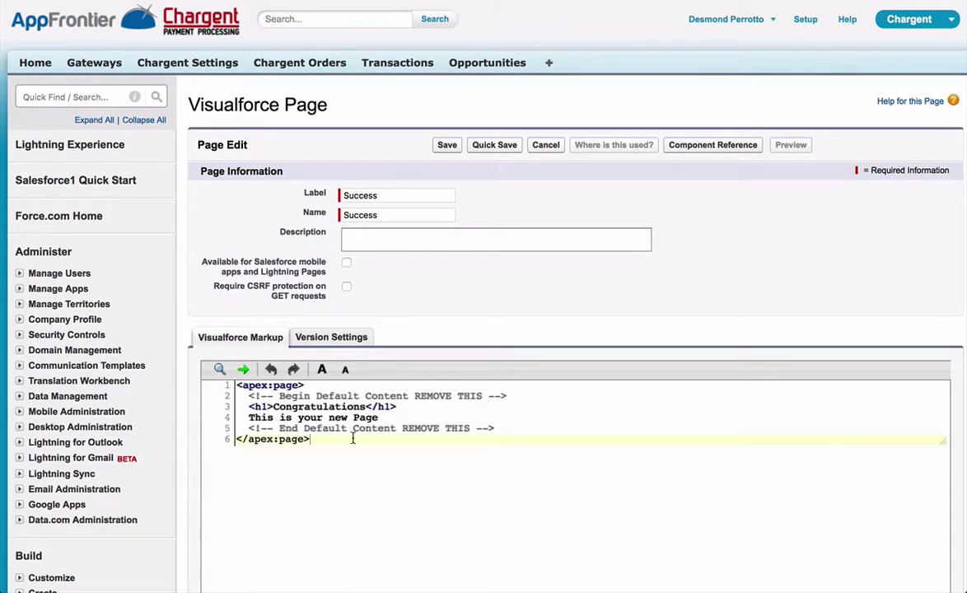
Step: Replace the default markup of the Success page with the code copied from Success.page
drag(345, 462, 194, 362)
key(BackSpace)
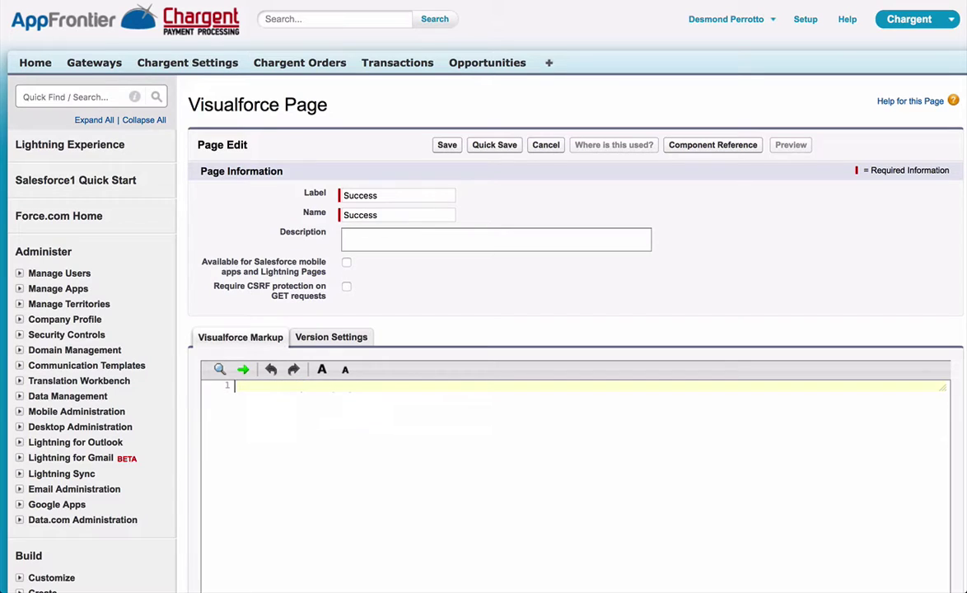
key(ctrl+v)
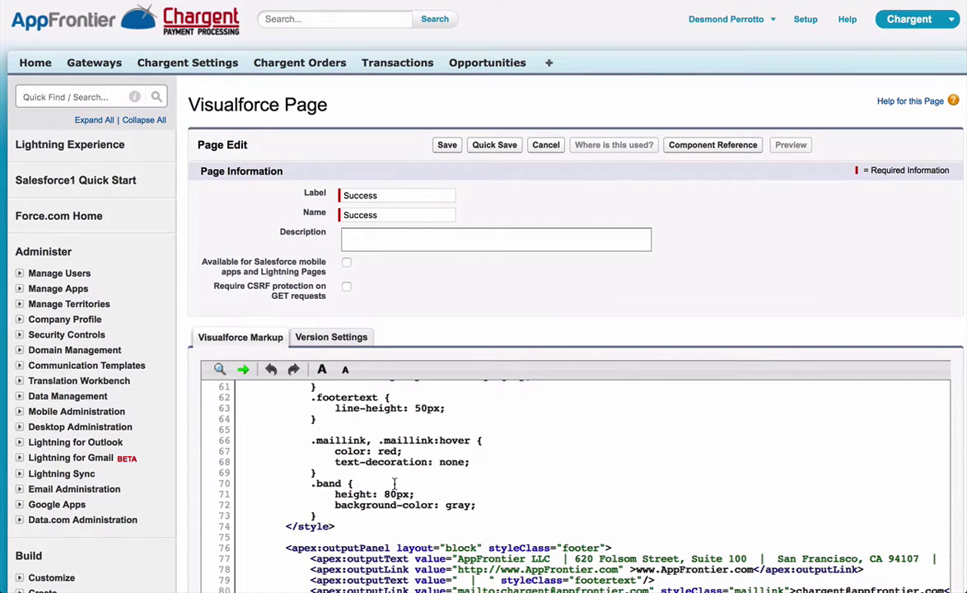
Step: Replace the header image's resource name and image path in the Success page markup with champ_logo2
scroll(394, 484, up, 20)
scroll(395, 483, down, 2)
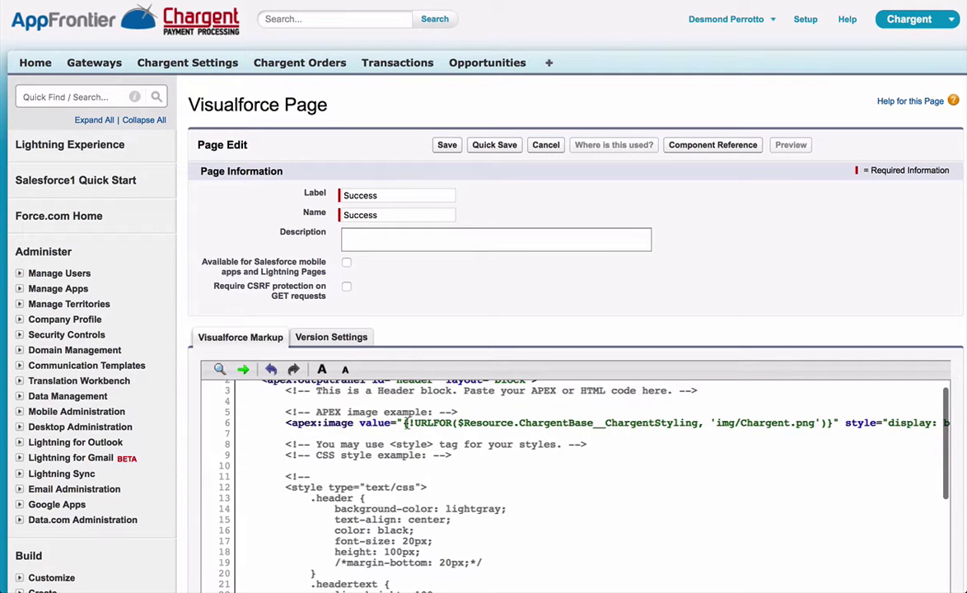
scroll(494, 482, down, 3)
scroll(510, 496, down, 6)
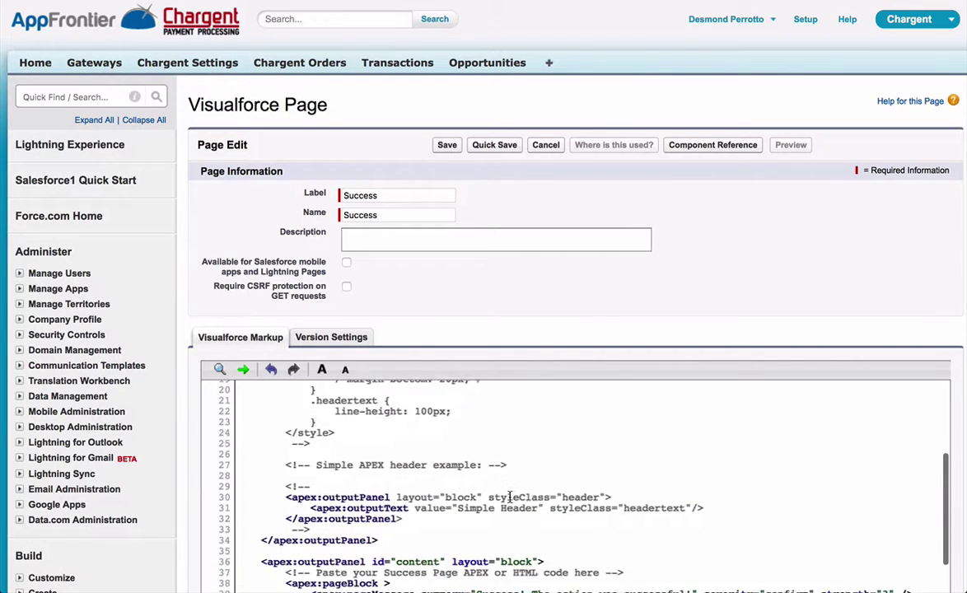
scroll(510, 497, down, 3)
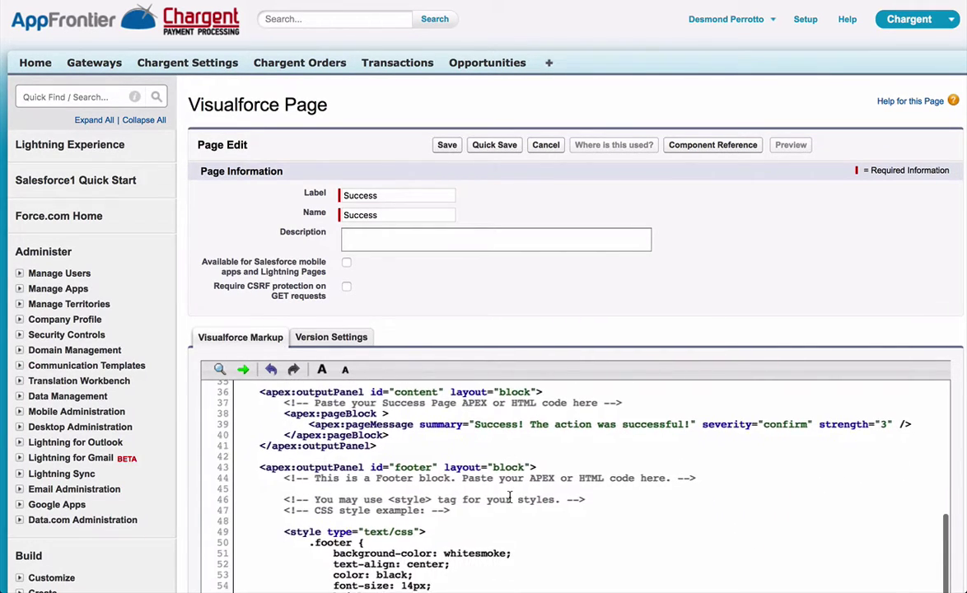
scroll(510, 497, up, 13)
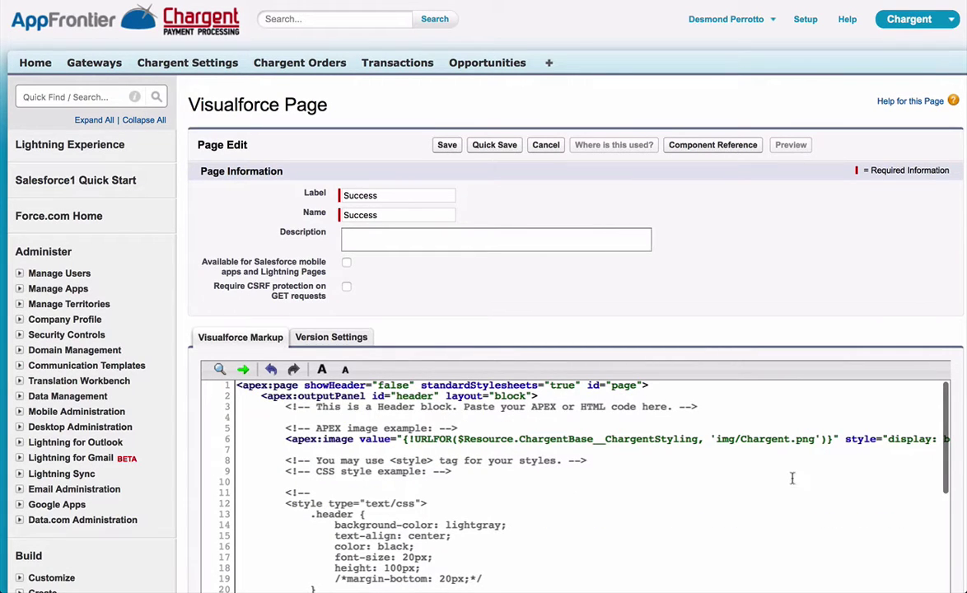
click(819, 438)
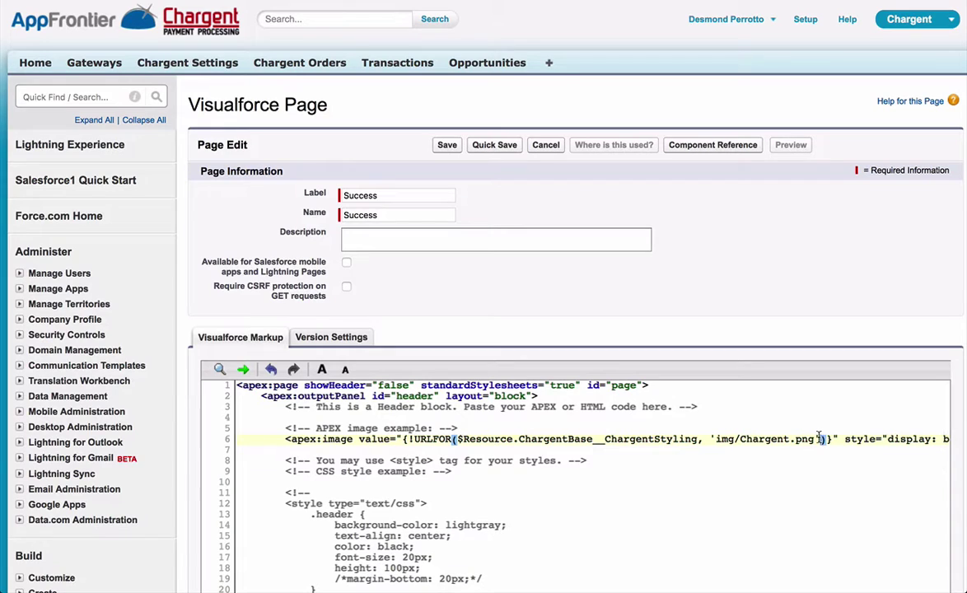
click(519, 437)
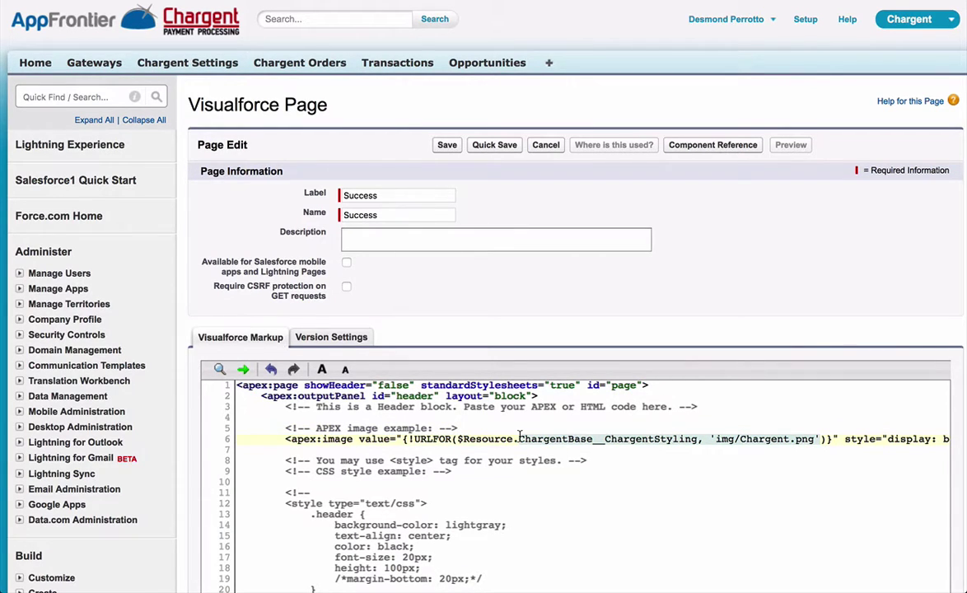
click(824, 439)
key(BackSpace)
text(champ_logo2)
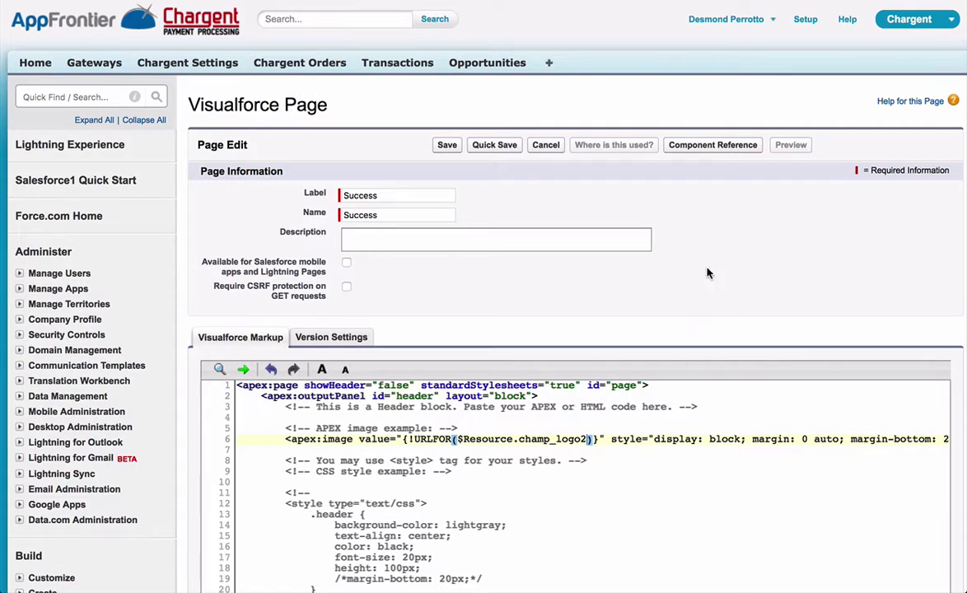
Step: Save the Success page and go back to the list of Visualforce pages
click(446, 145)
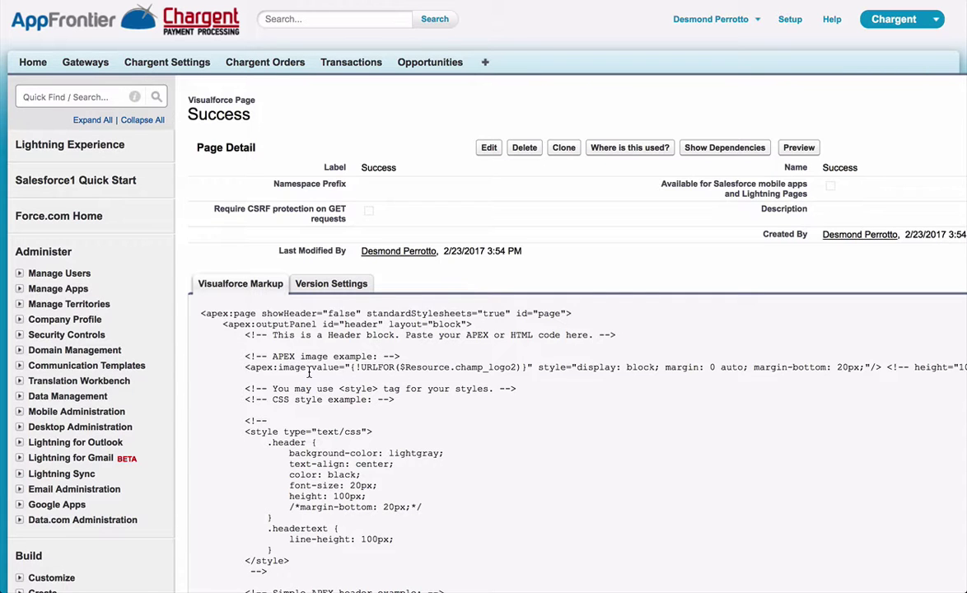
scroll(310, 372, down, 8)
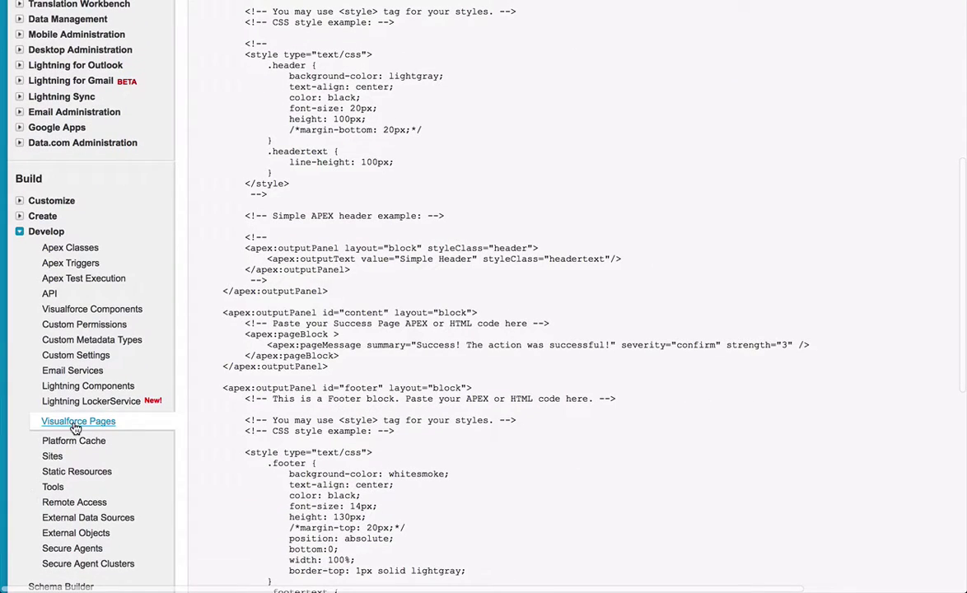
click(75, 423)
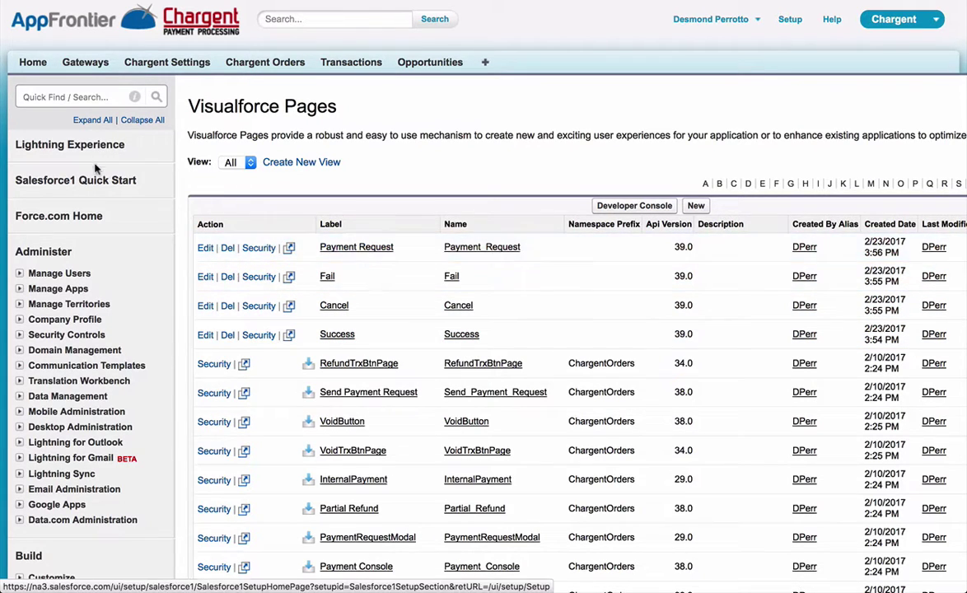
Step: Find the Sites setup page and open the Payment Request site for editing
click(81, 98)
text(sites)
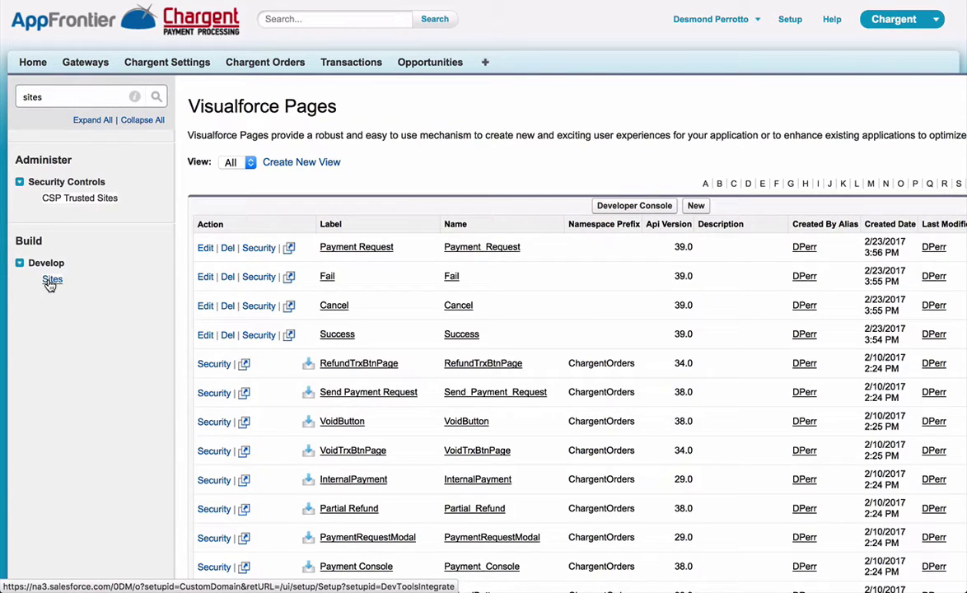
click(51, 280)
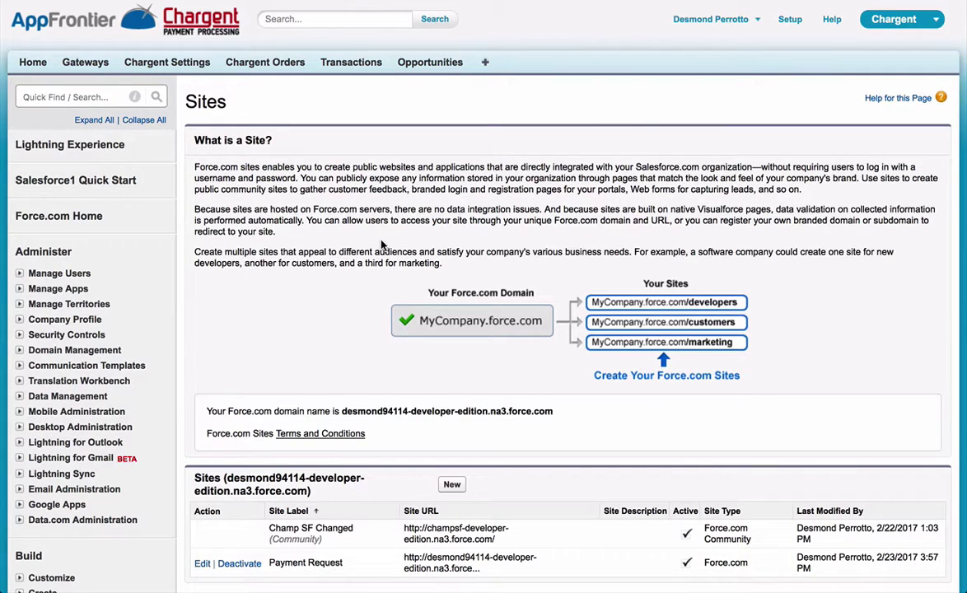
scroll(381, 244, down, 5)
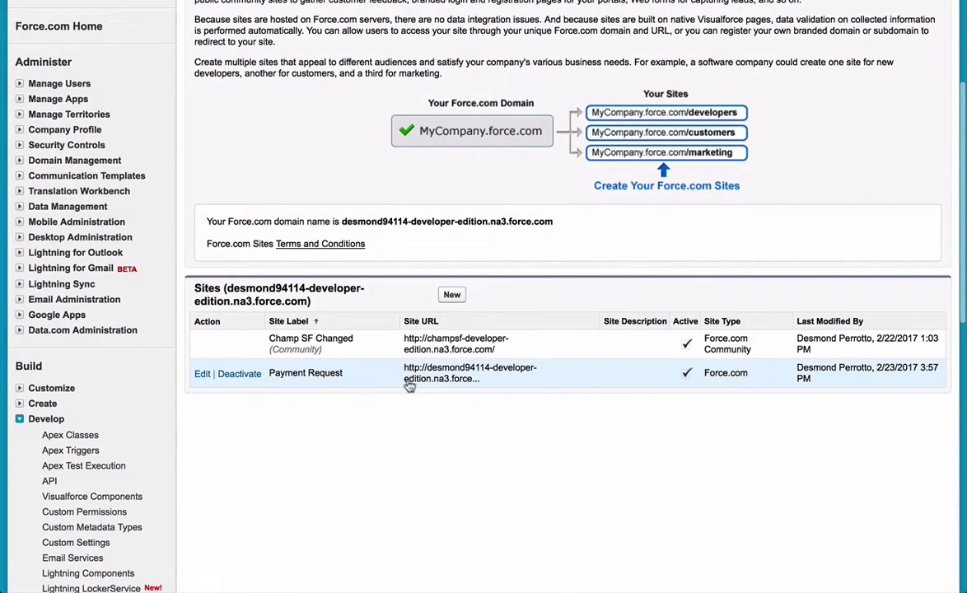
click(202, 376)
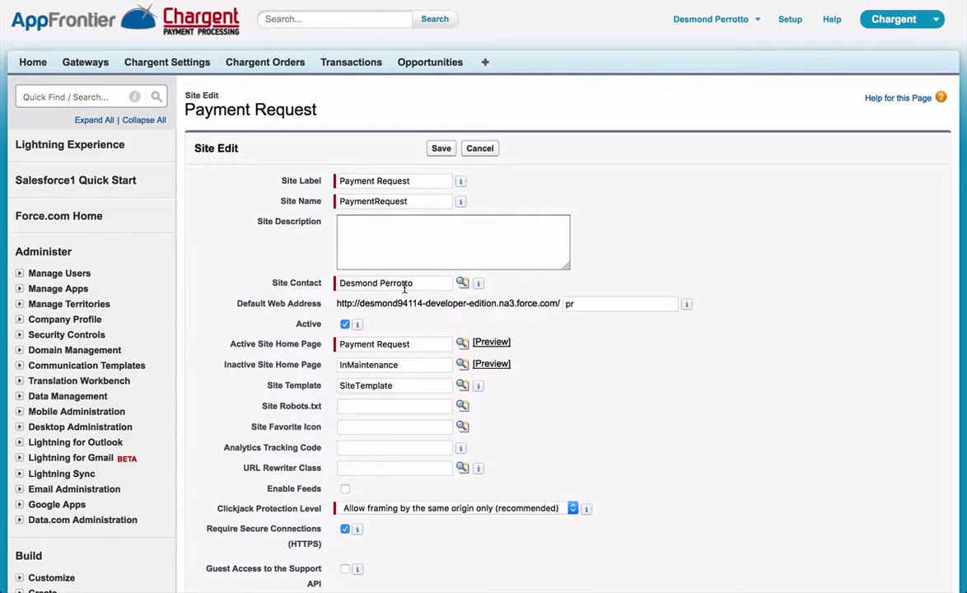
Step: Look up the Payment_Request Visualforce page, set it as the site's Active Site Home Page, and save the site
click(605, 305)
triple_click(368, 344)
key(BackSpace)
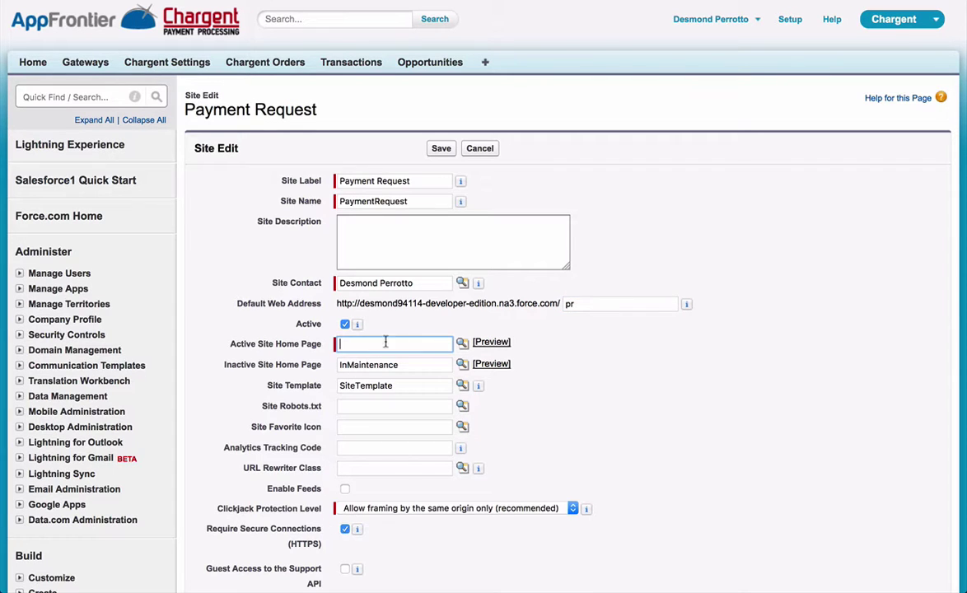
click(462, 343)
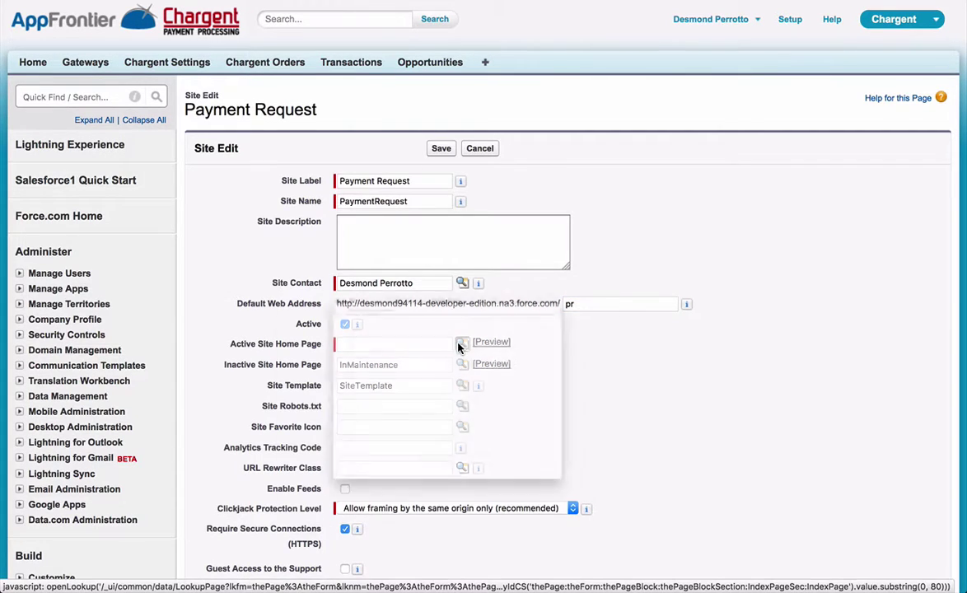
click(285, 266)
text(Payment Request)
click(334, 266)
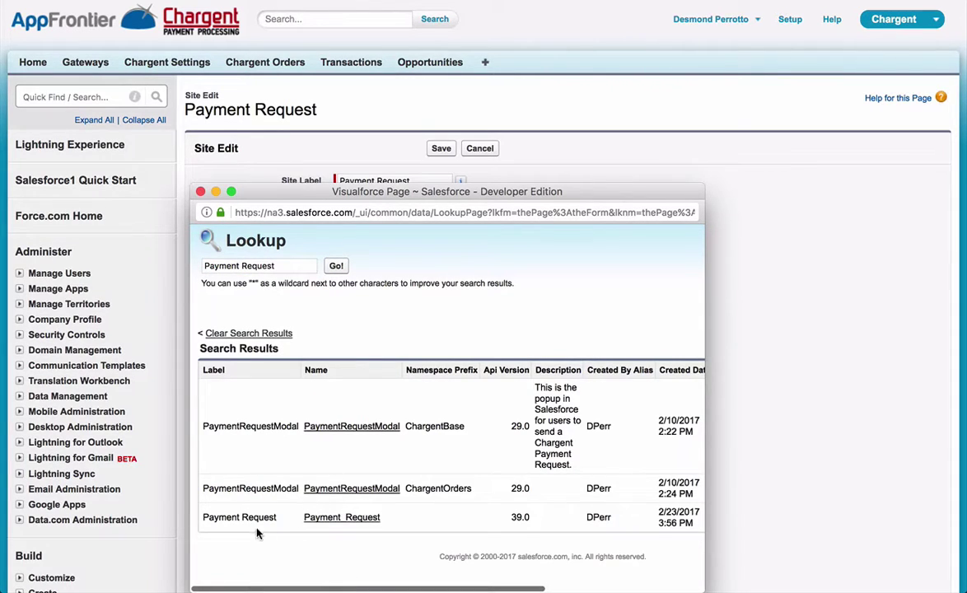
click(336, 519)
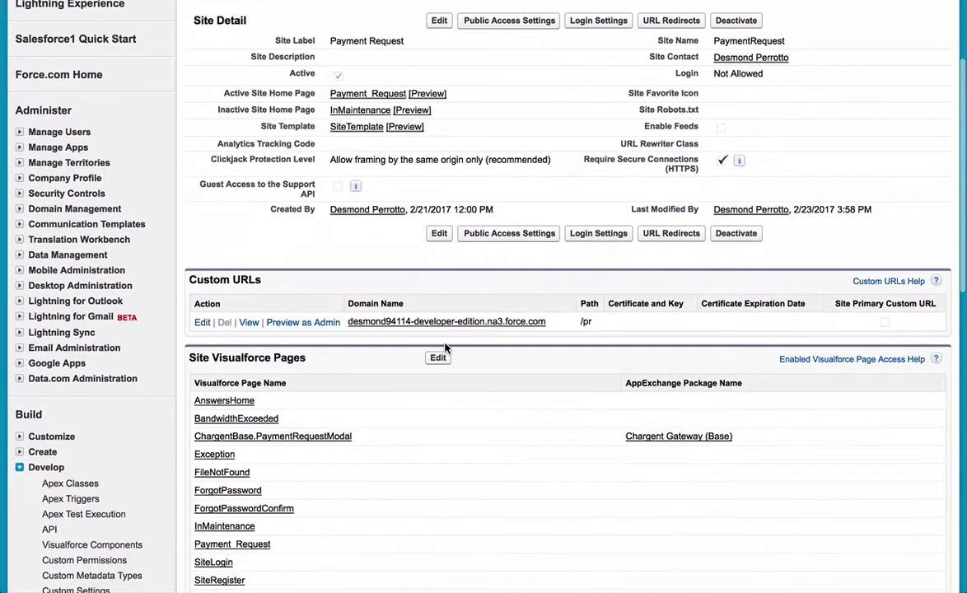
Step: Enable the Cancel, Fail, Success and ChargentOrders.TChargentApiHelper Visualforce pages for the Payment Request site and save
scroll(445, 350, down, 1)
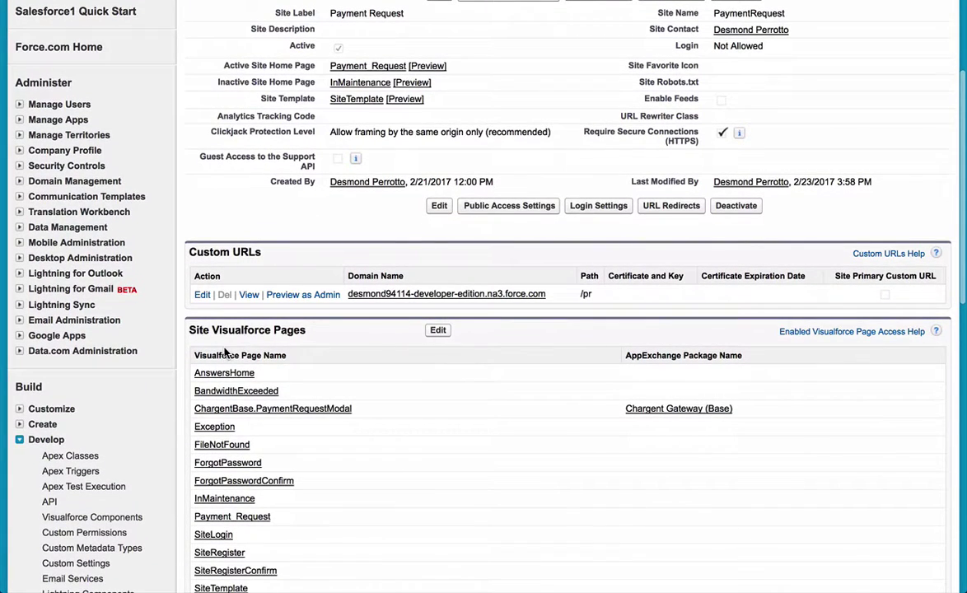
click(439, 331)
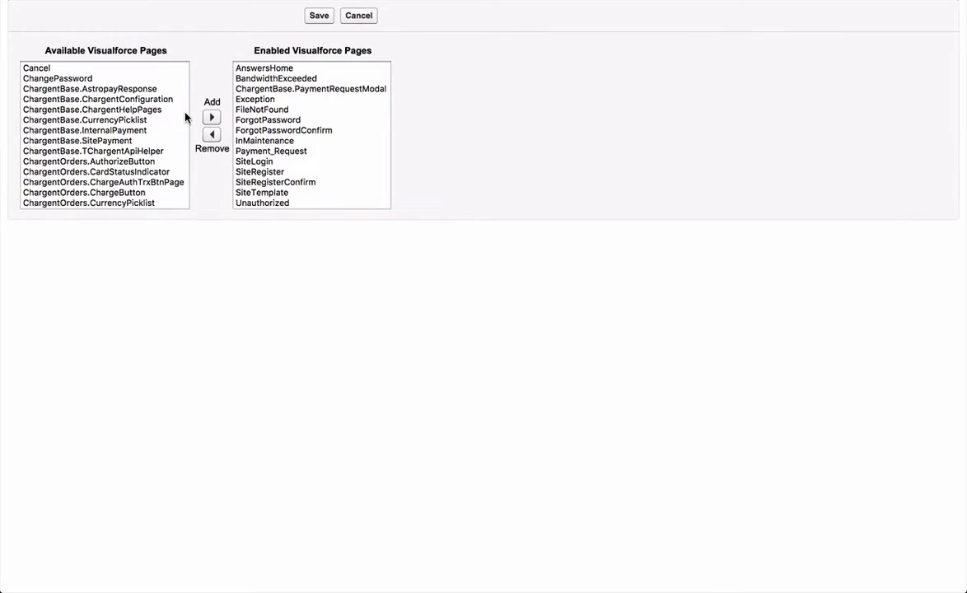
click(77, 68)
scroll(79, 70, down, 10)
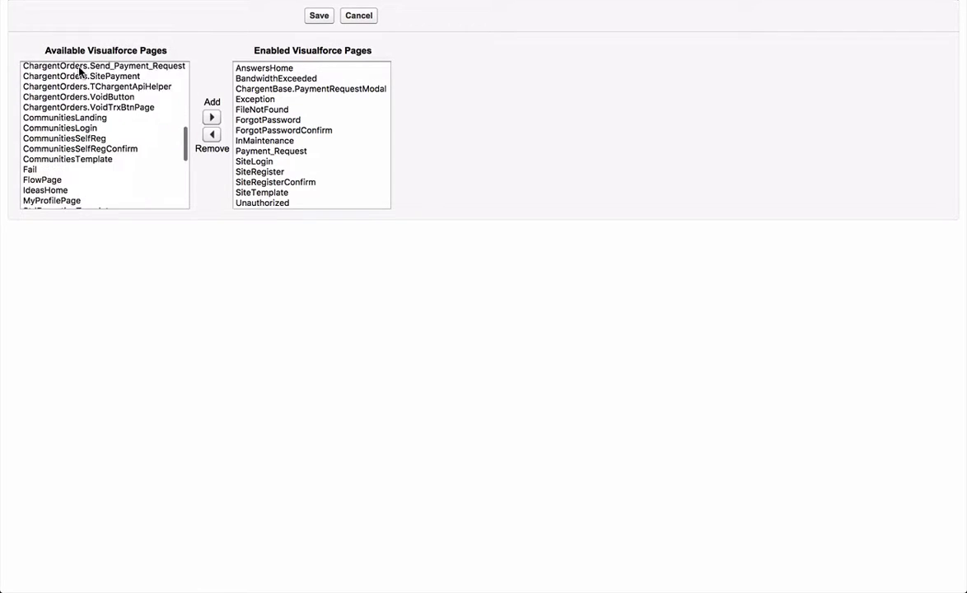
click(63, 127)
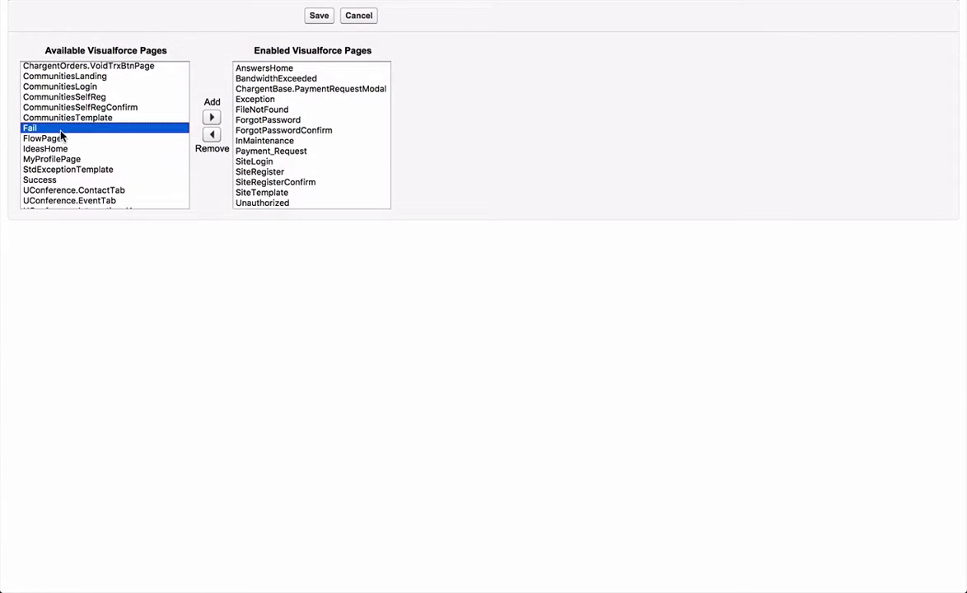
super+click(67, 180)
scroll(68, 183, down, 4)
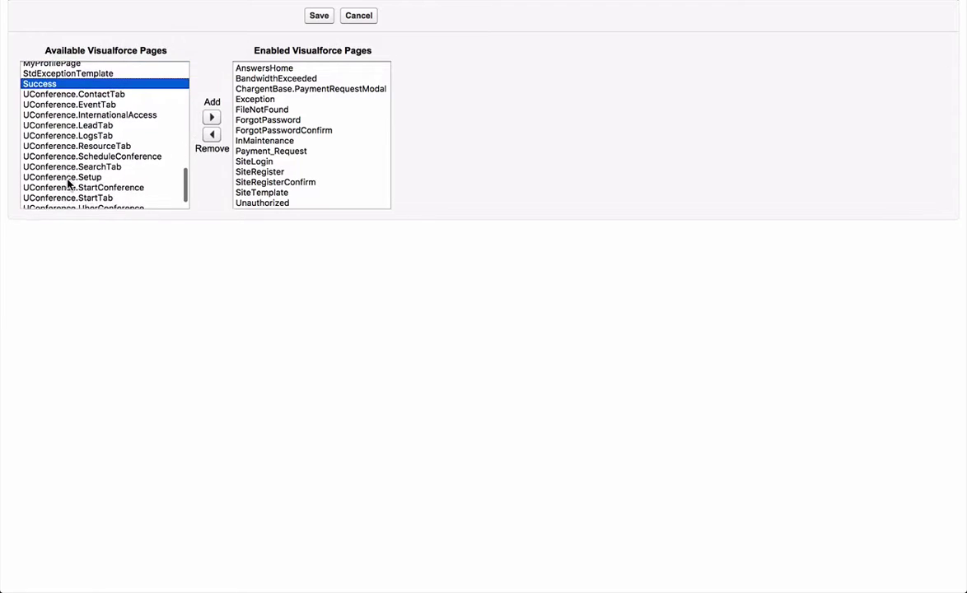
scroll(68, 183, up, 6)
scroll(69, 185, up, 3)
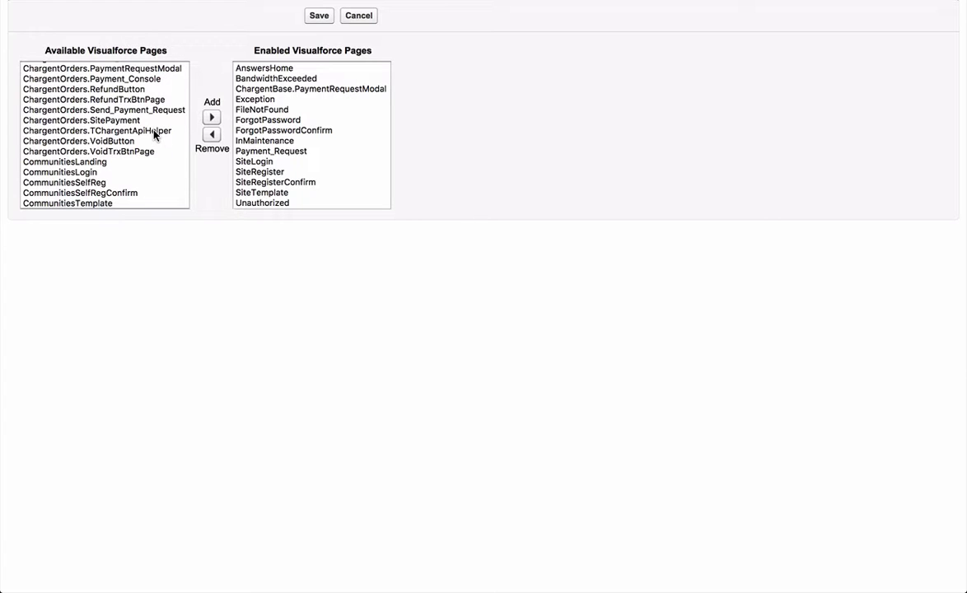
click(154, 132)
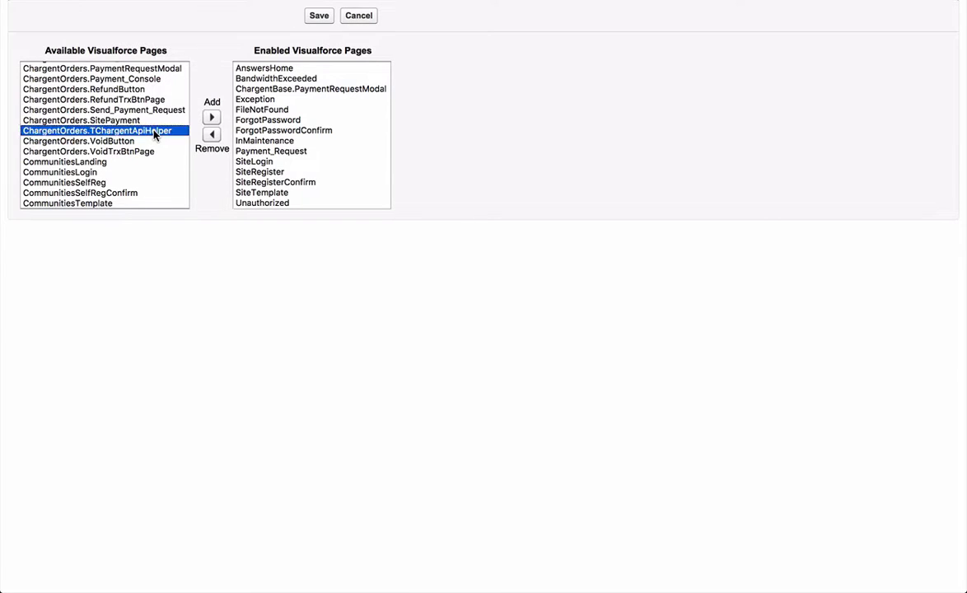
click(212, 118)
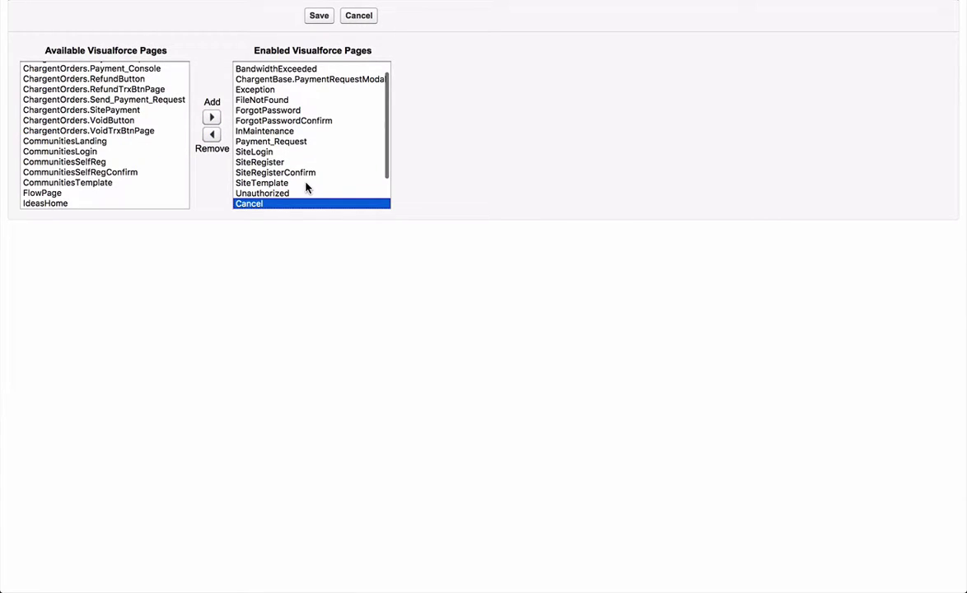
scroll(305, 188, up, 1)
click(318, 15)
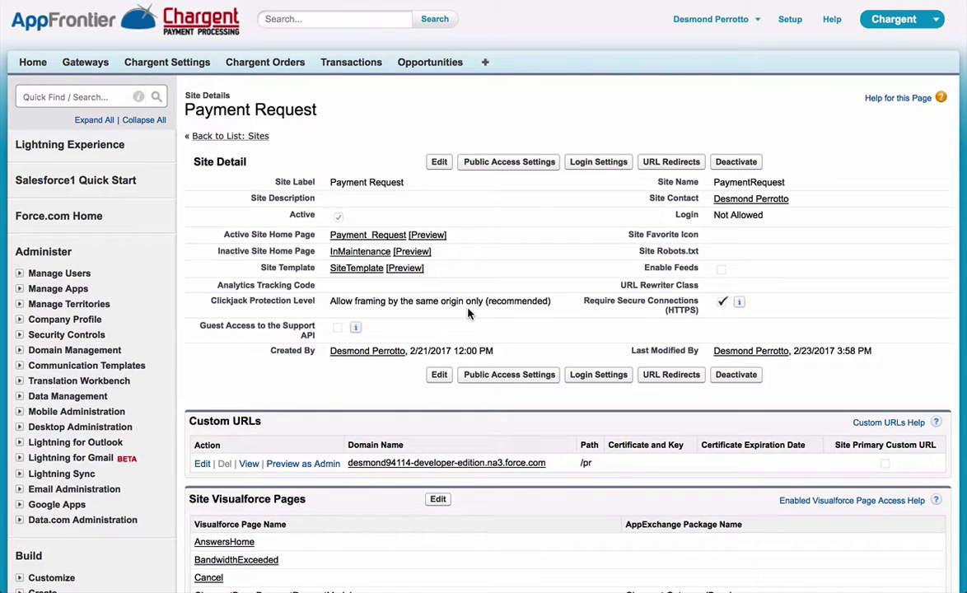
Step: Open the Payment Request Site Guest User from the site's public access settings and assign it the Chargent Orders package license
click(489, 170)
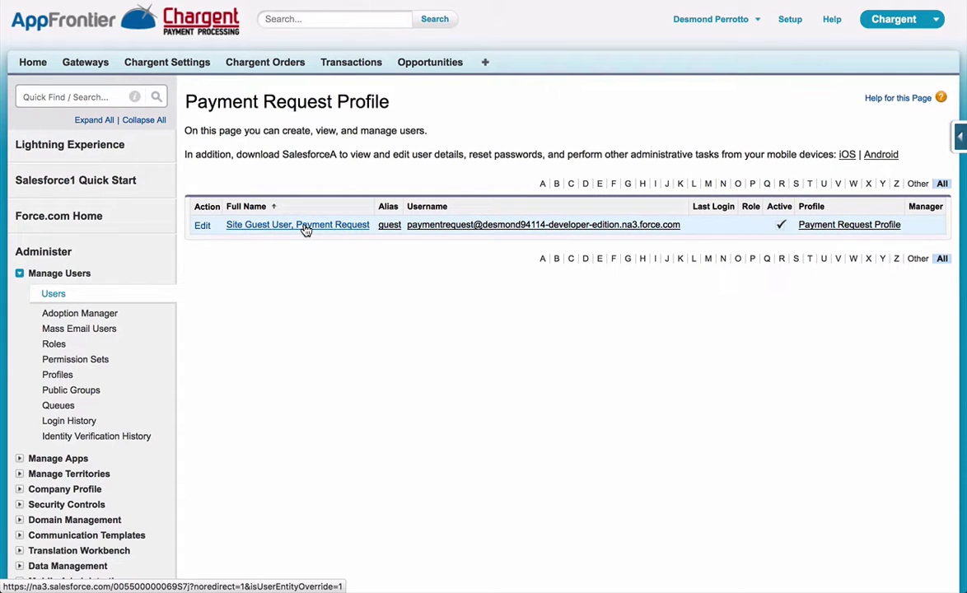
click(305, 229)
scroll(471, 309, down, 15)
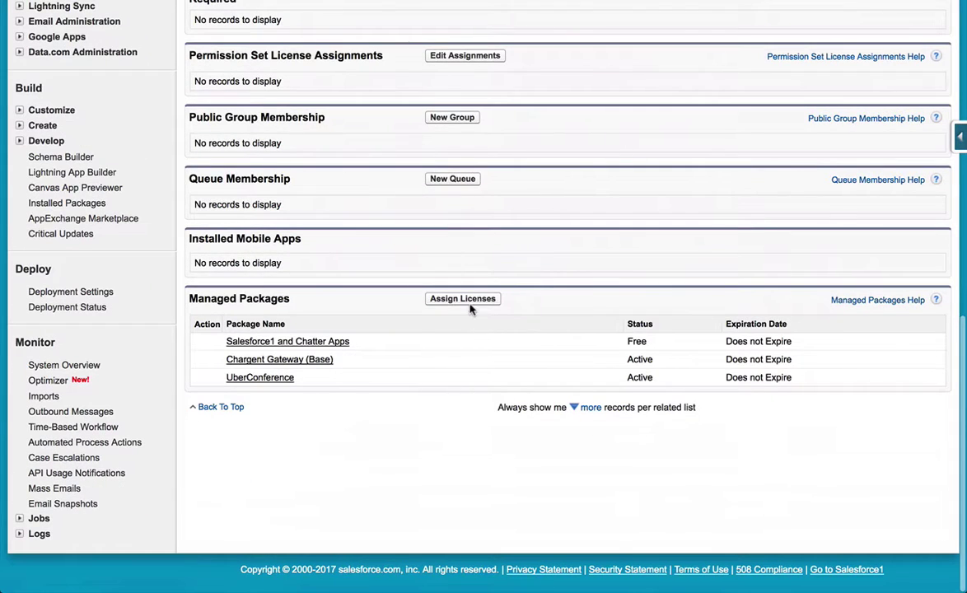
click(468, 301)
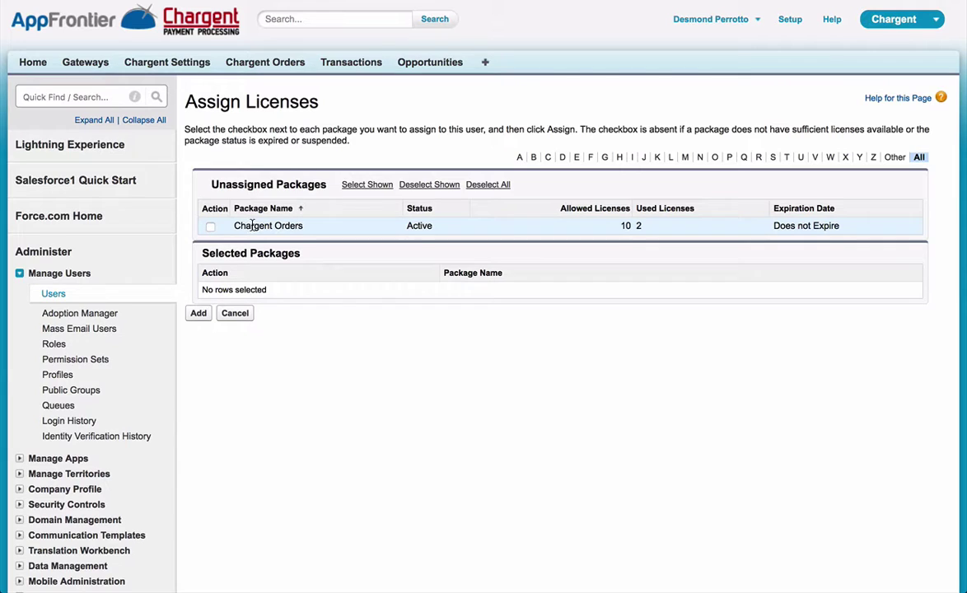
click(210, 225)
click(201, 316)
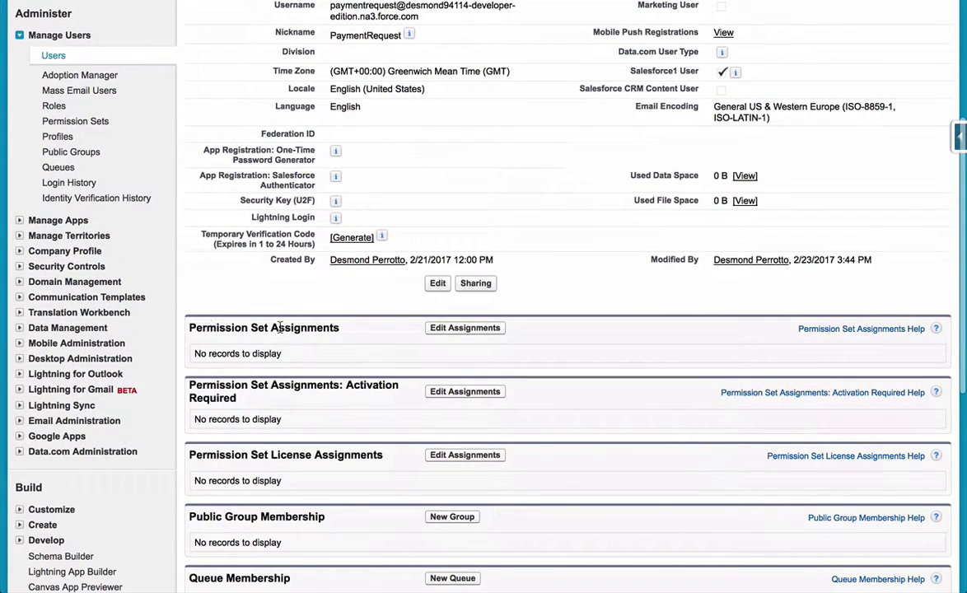
Step: Assign the guest user the Payment Request (Base) and Payment Request (Chargent Orders) permission sets and save
click(461, 327)
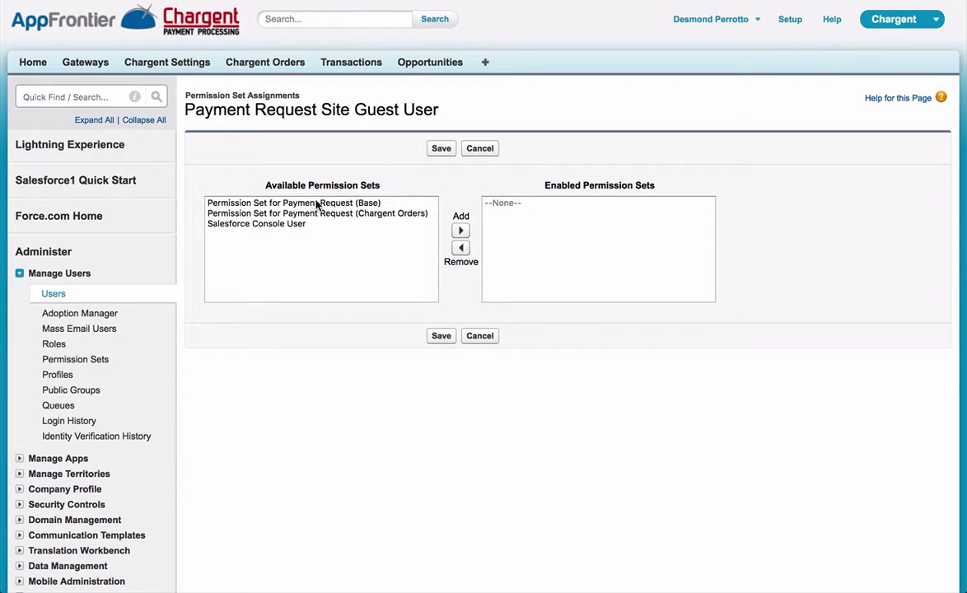
click(317, 204)
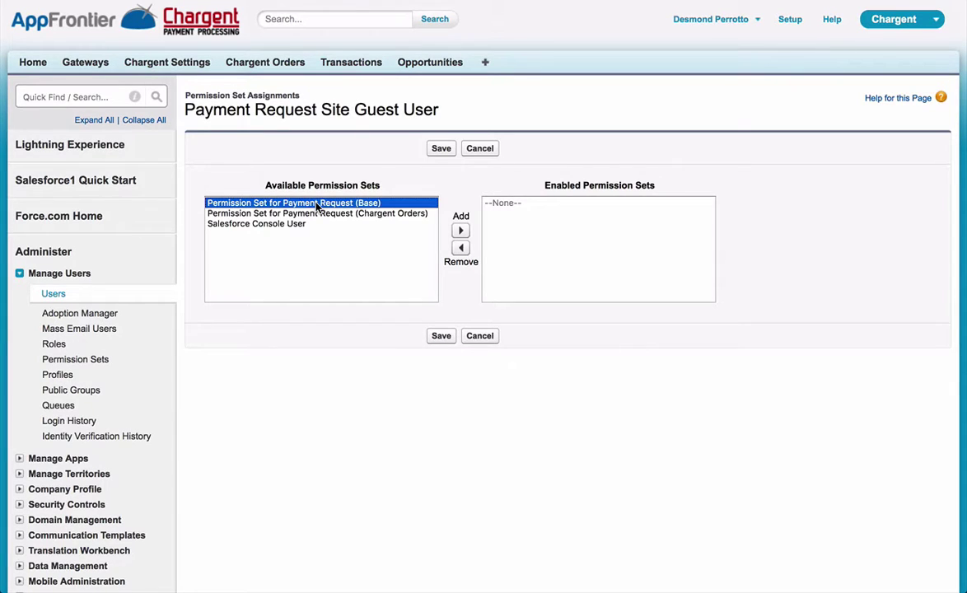
shift+click(292, 214)
click(458, 231)
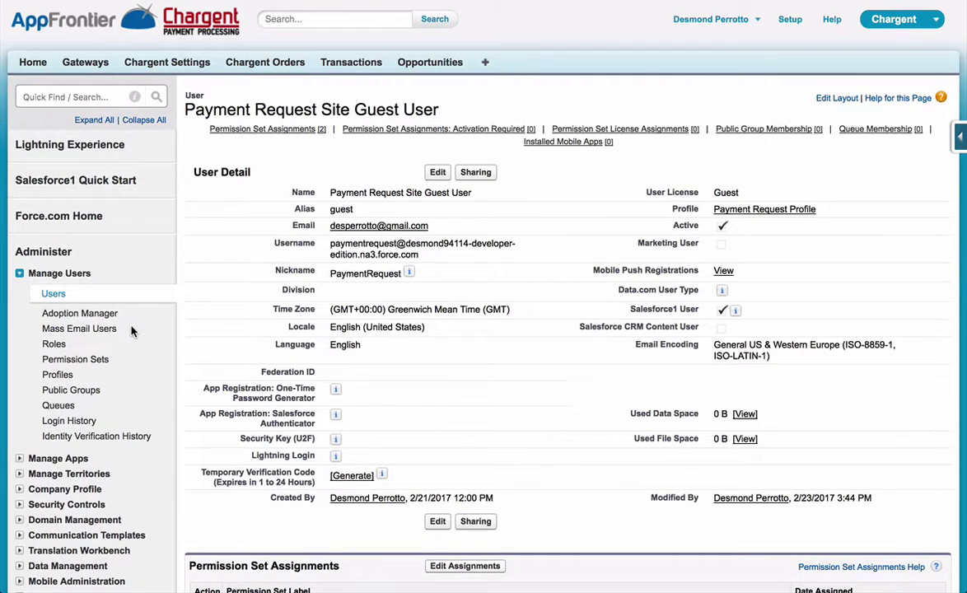
Step: Return to the Sites setup page and copy the Payment Request site's URL
scroll(132, 330, down, 3)
scroll(132, 331, up, 3)
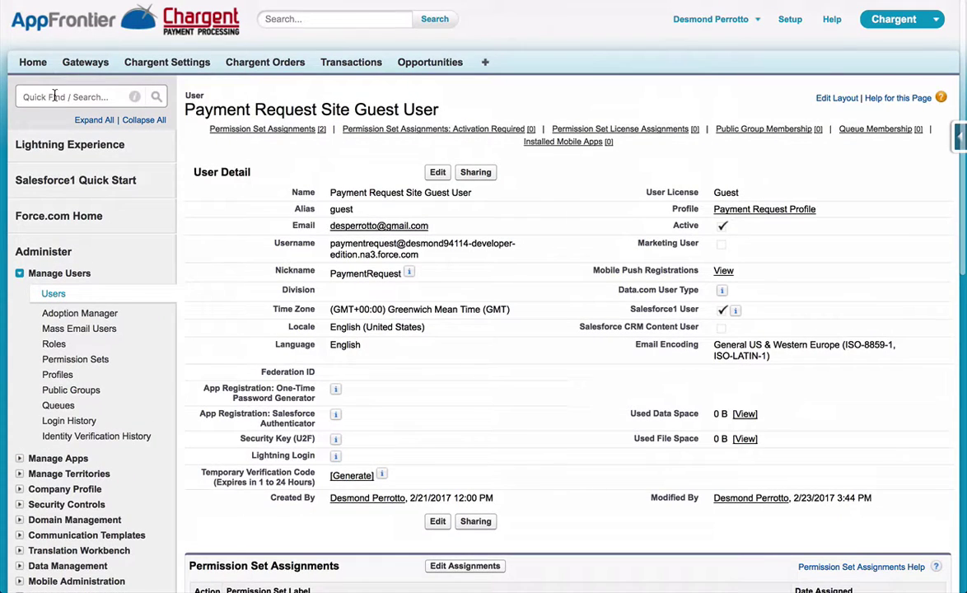
text(site)
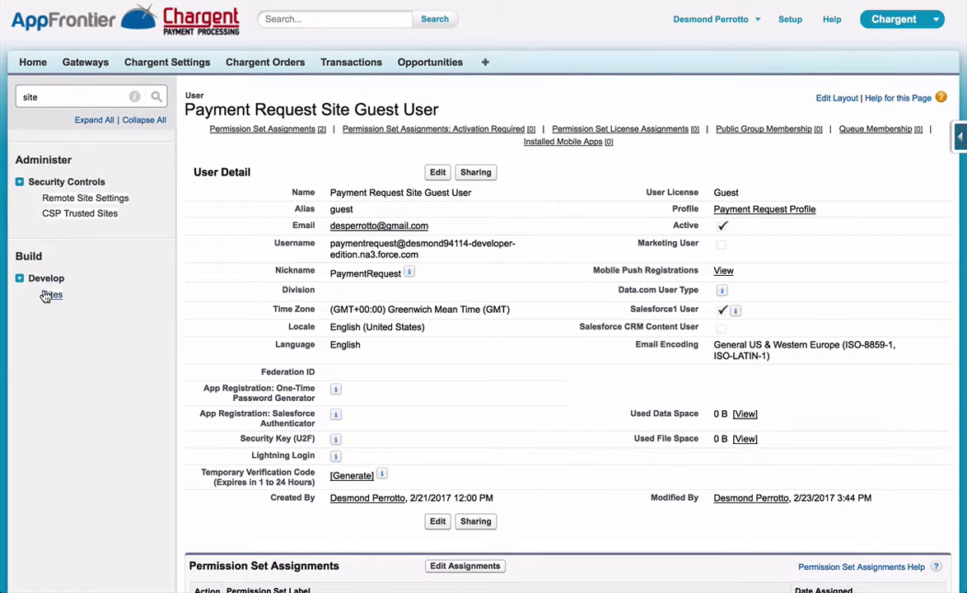
click(51, 295)
scroll(415, 442, down, 4)
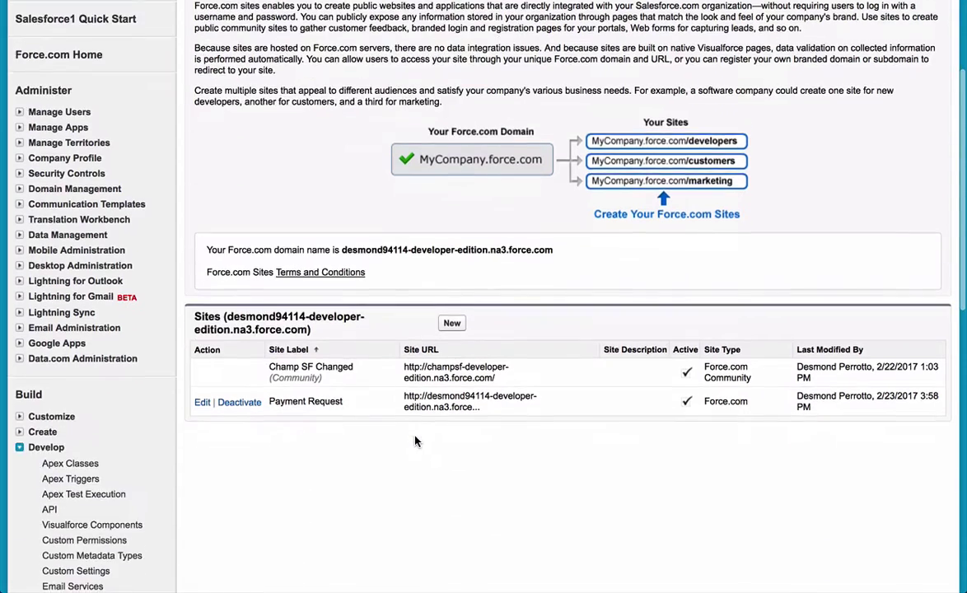
right_click(433, 403)
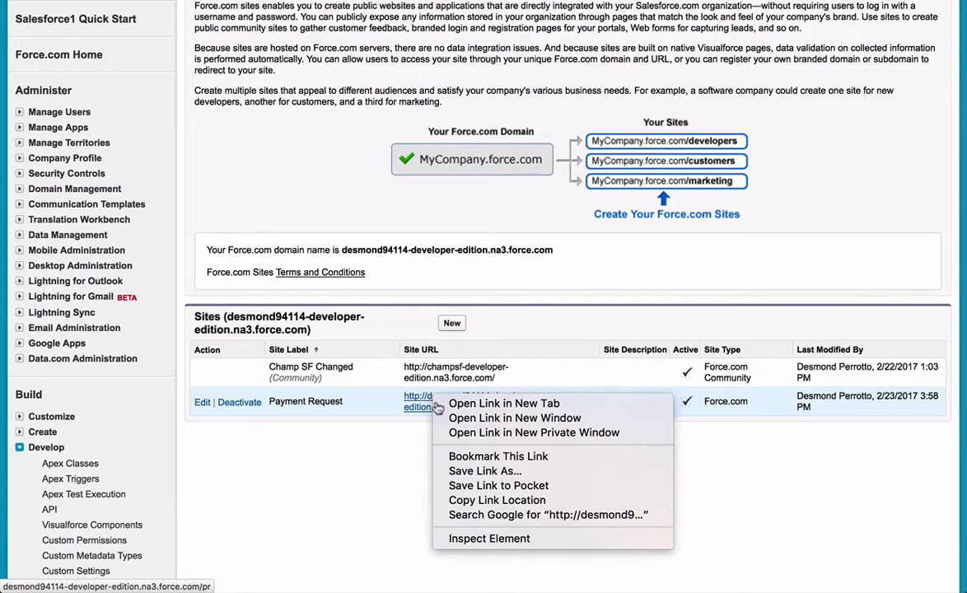
click(459, 502)
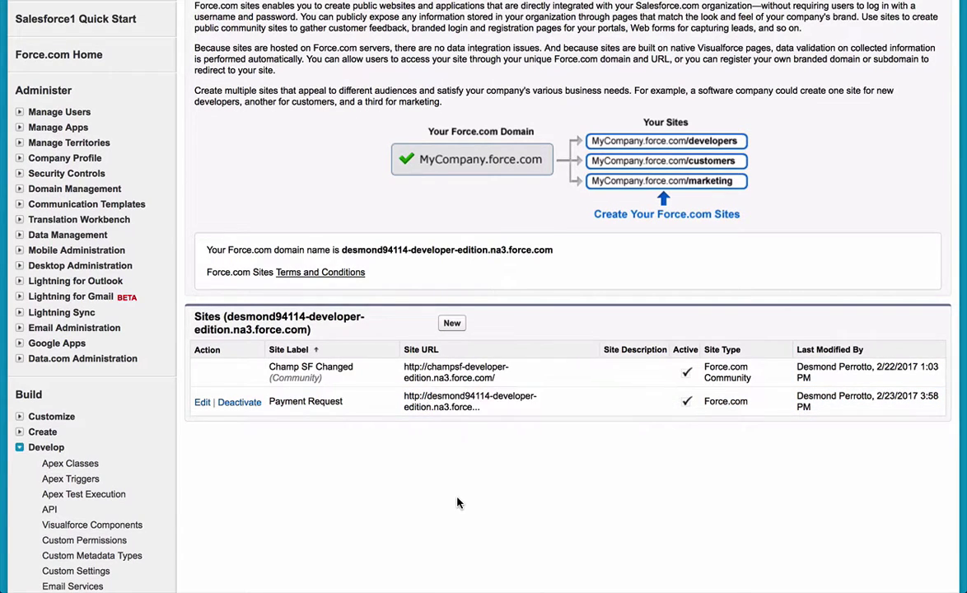
Step: Check the end of the Salesforce Sites Page URL in Chargent's advanced settings and save the settings
scroll(453, 494, up, 4)
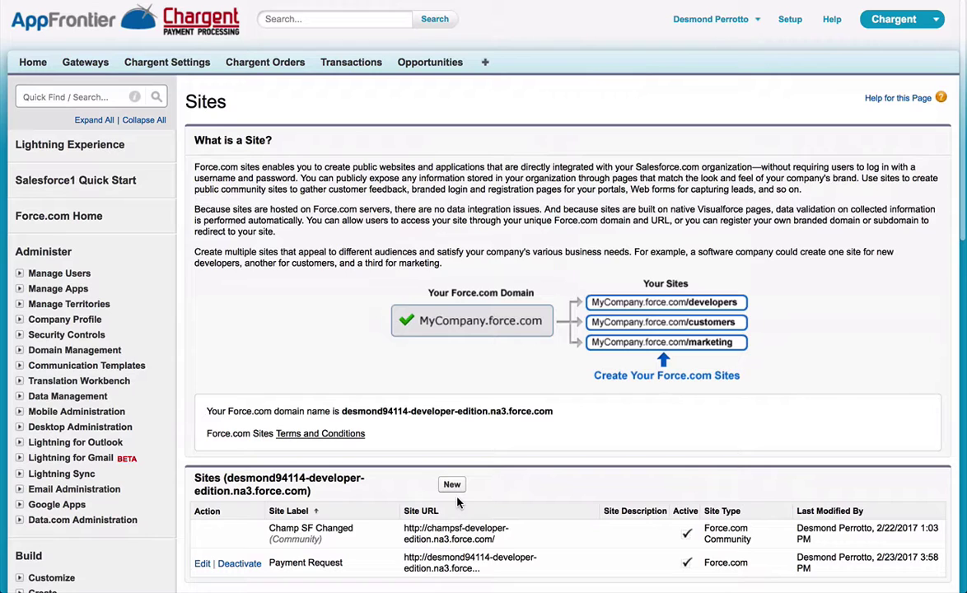
click(180, 66)
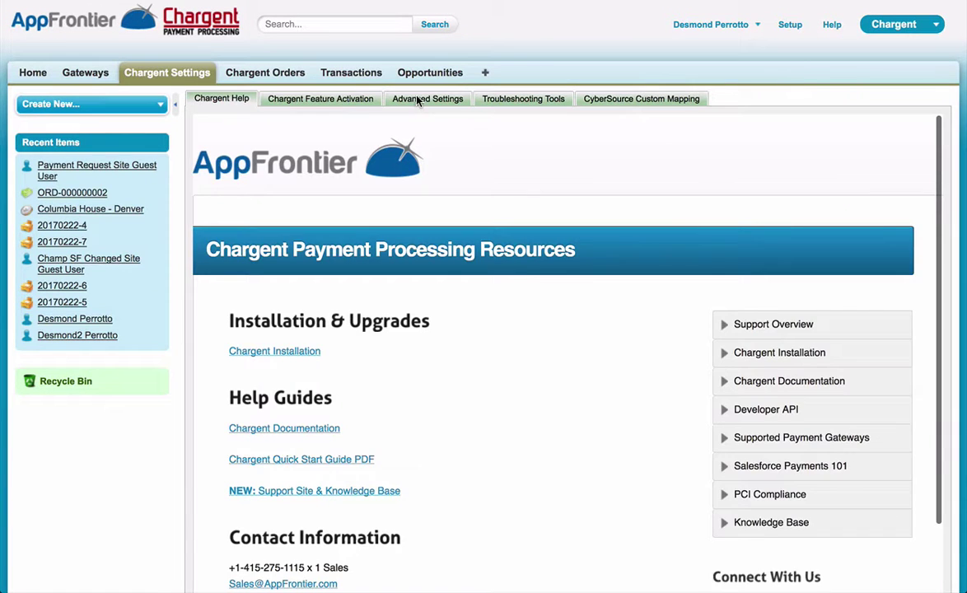
click(416, 100)
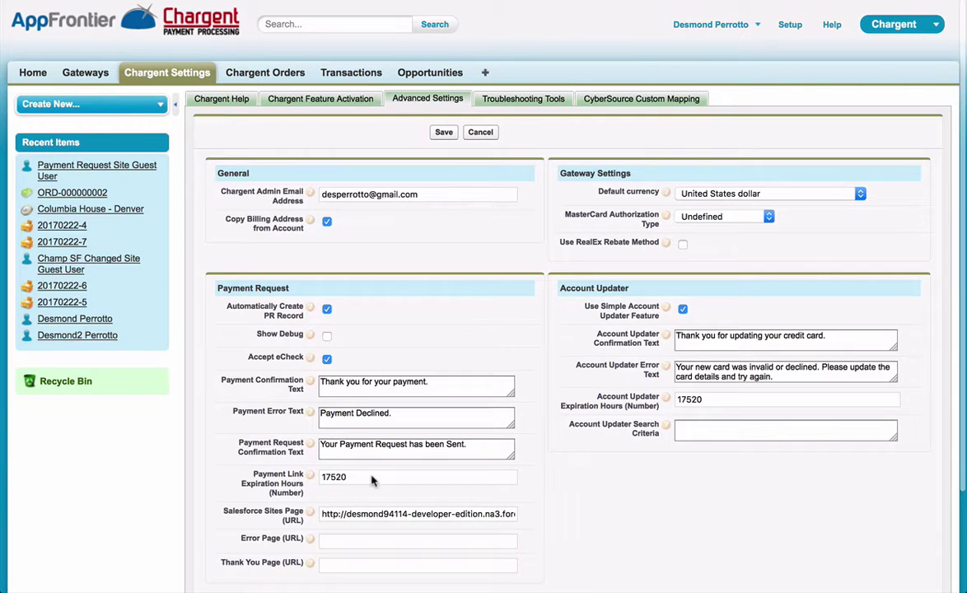
click(363, 514)
key(End)
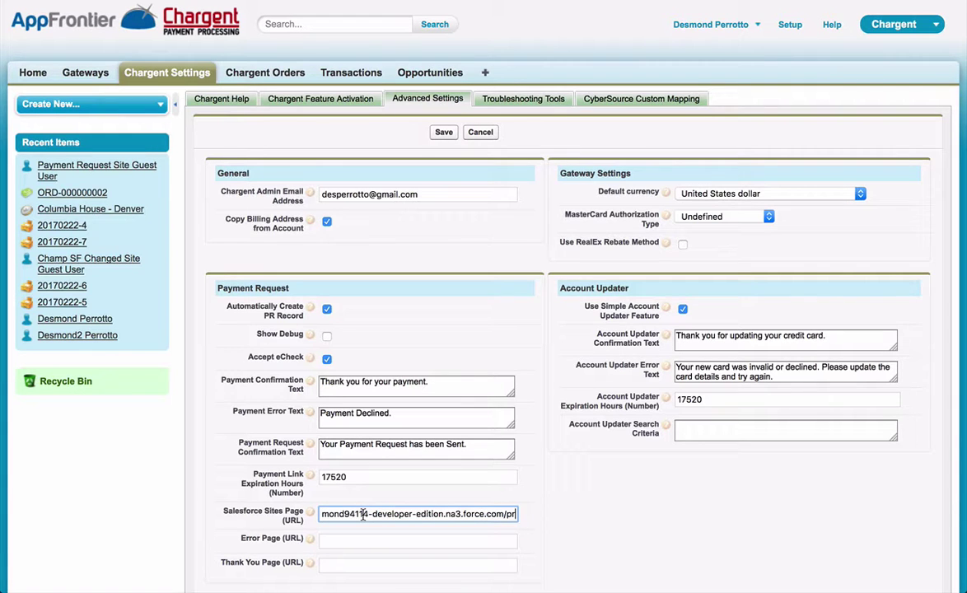
click(443, 132)
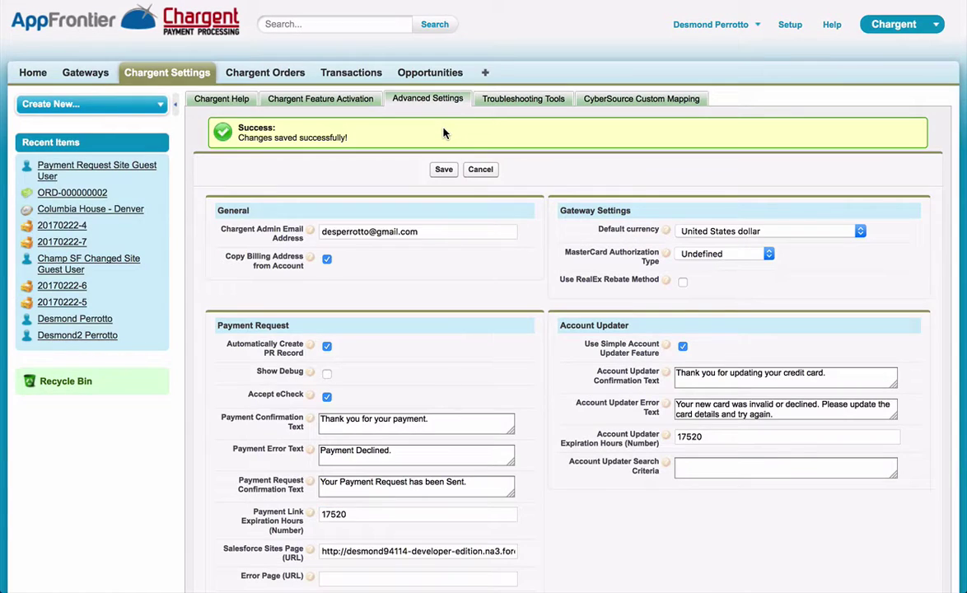